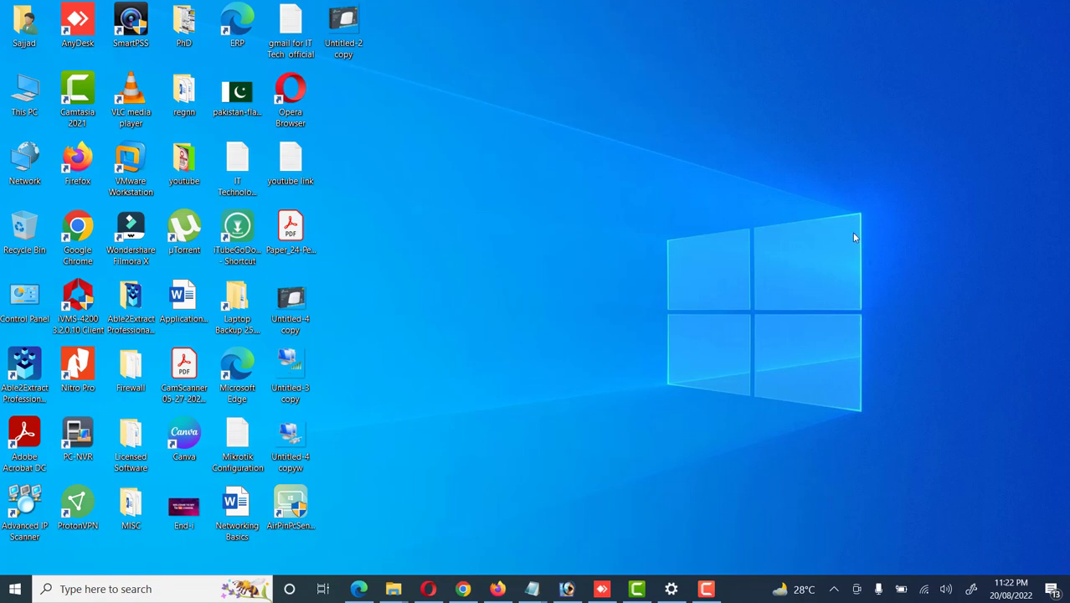
Go to the Network & Internet Wi-Fi page in Settings and open the network adapter list.
click(13, 589)
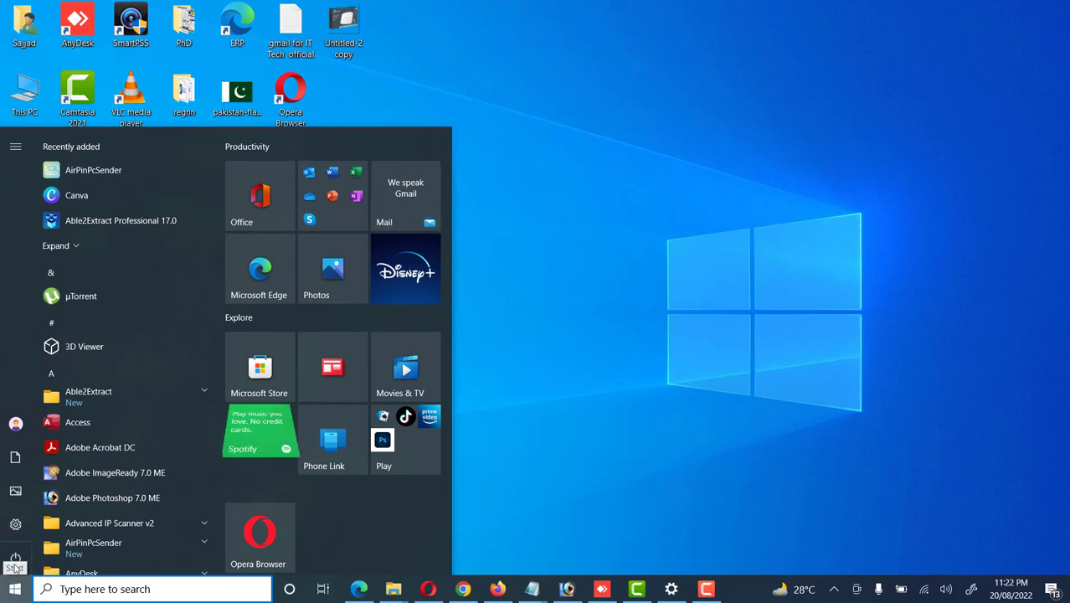
click(15, 524)
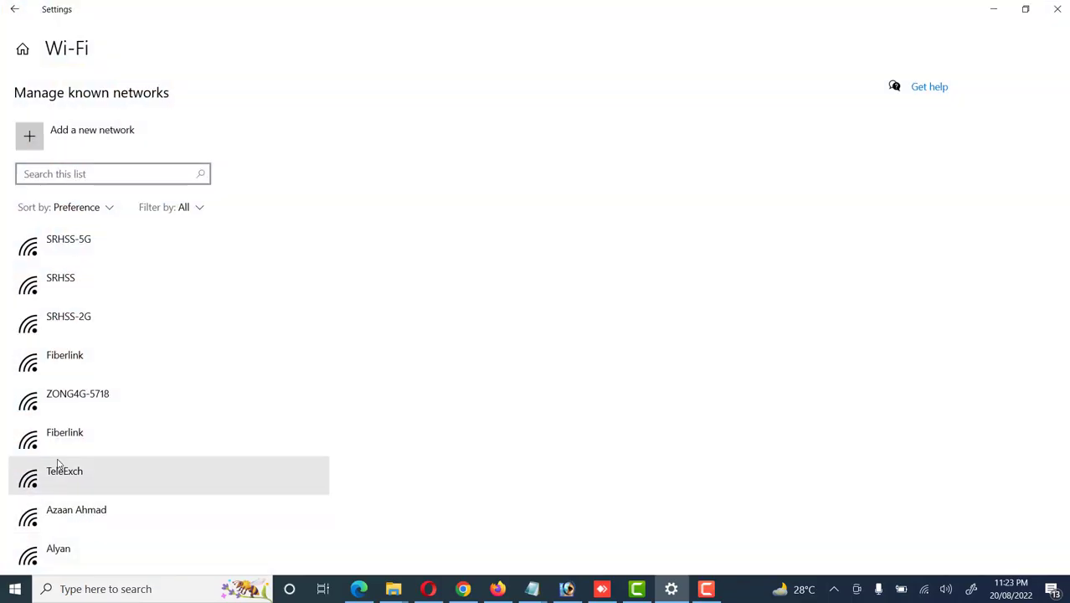
click(17, 9)
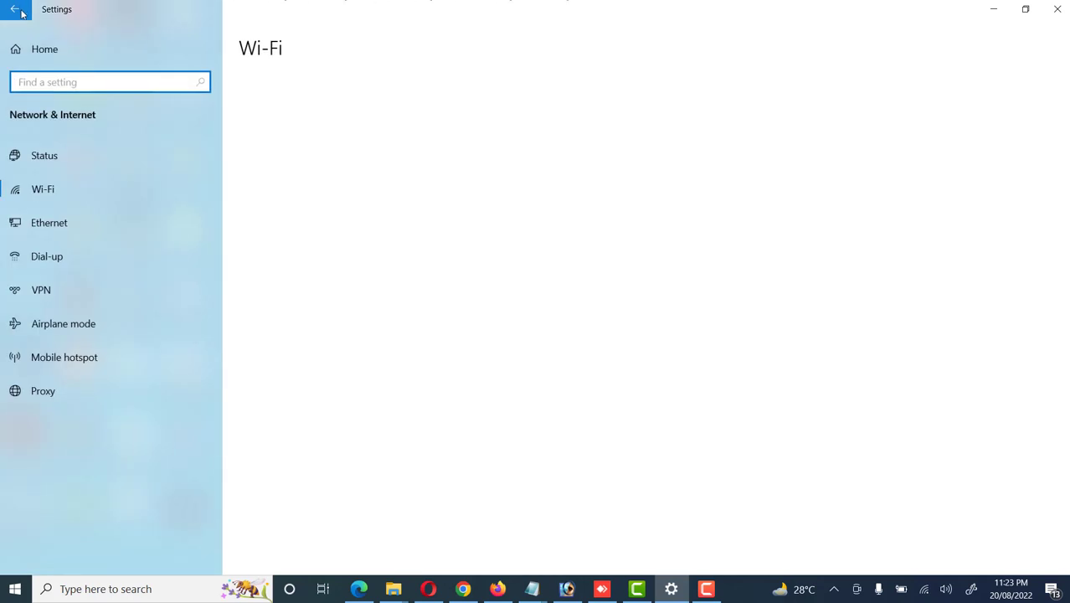
click(45, 186)
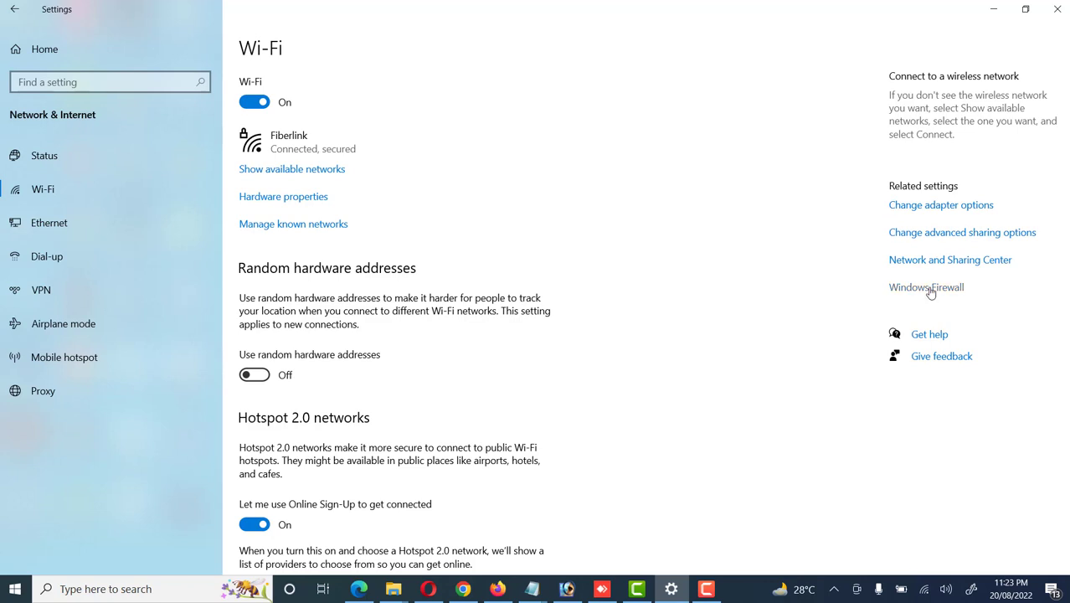
click(913, 209)
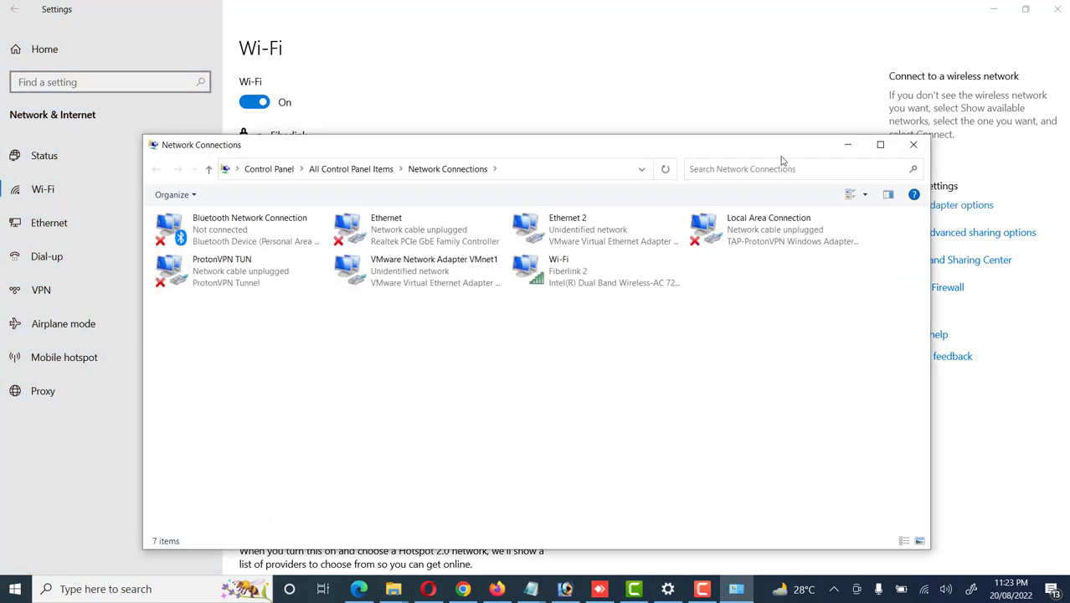
Maximize Network Connections, glance at the nearby Wi-Fi list, and bring up the Wi-Fi adapter's shortcut menu.
drag(787, 142, 818, 101)
click(916, 91)
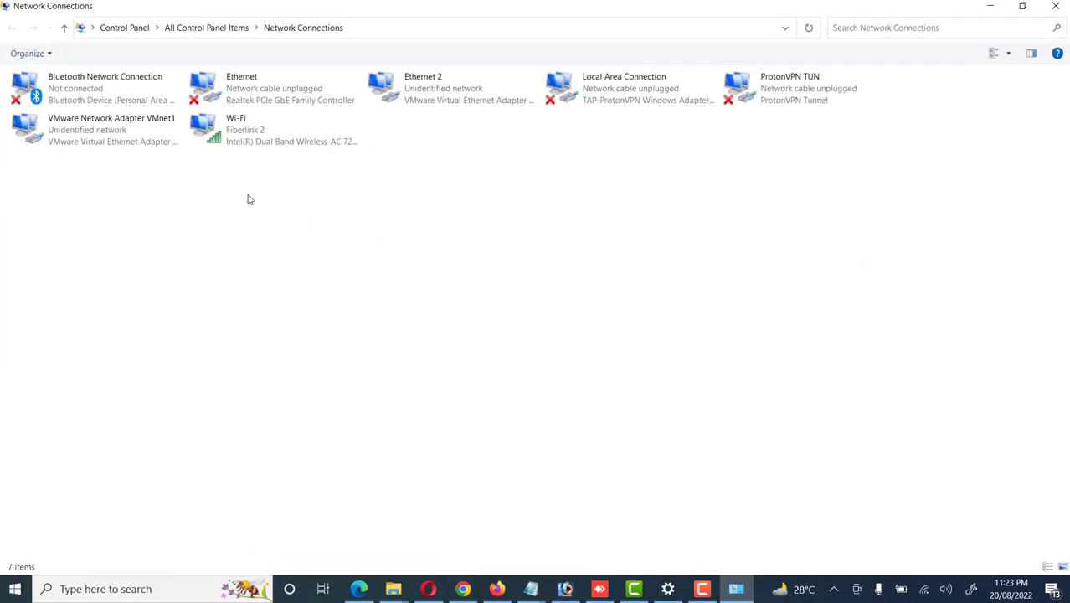
click(226, 130)
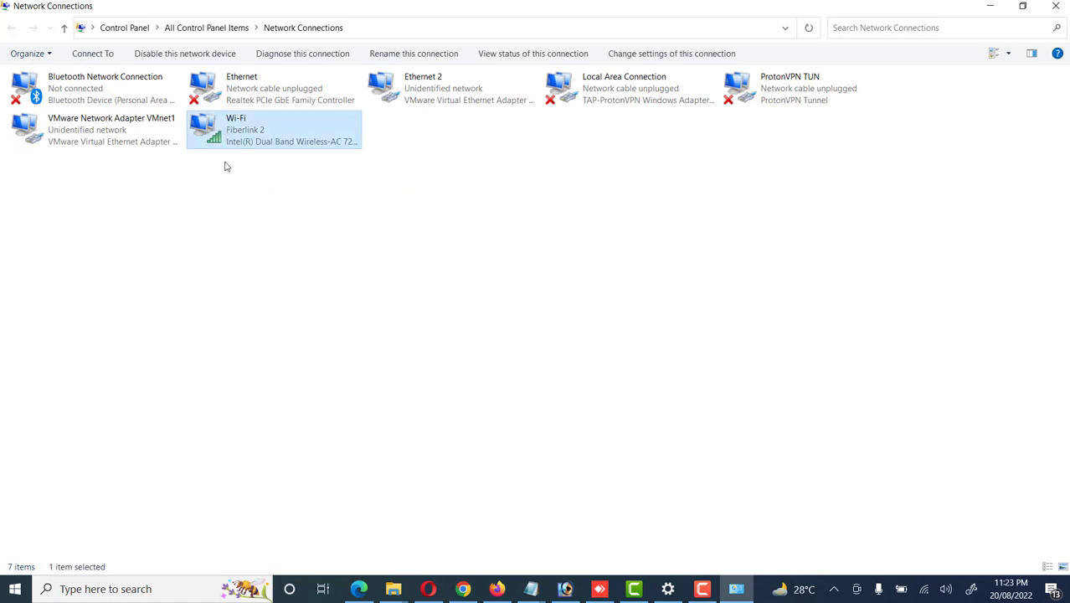
click(923, 590)
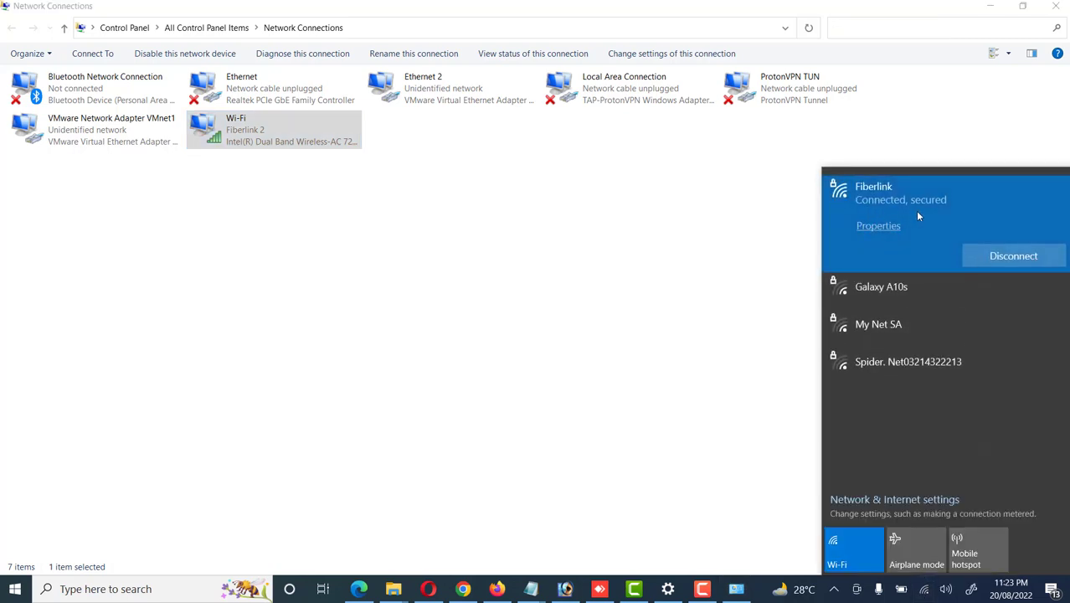
click(469, 205)
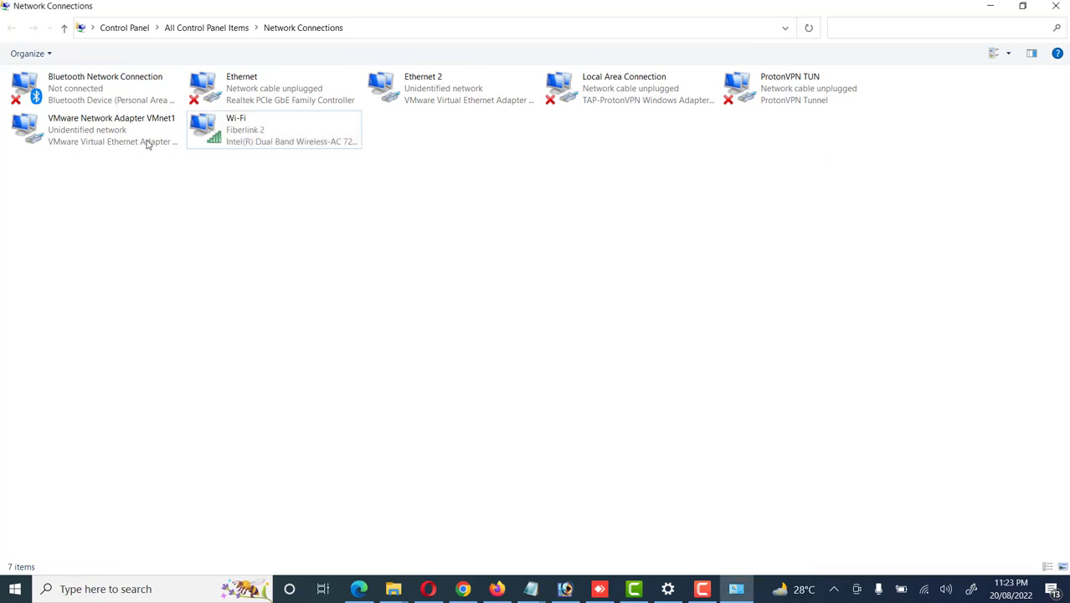
right_click(241, 127)
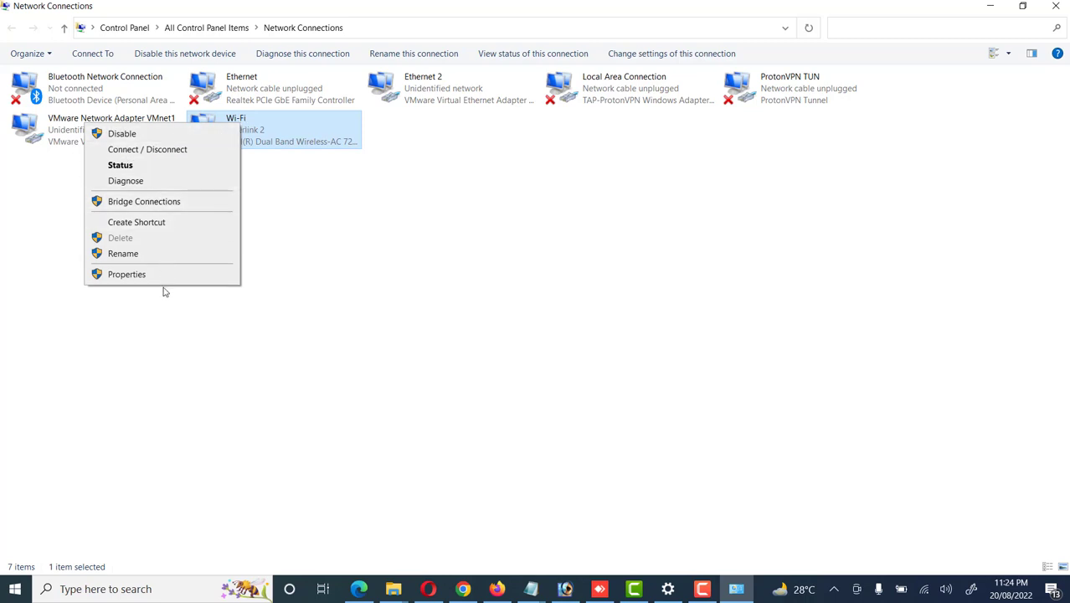
click(126, 274)
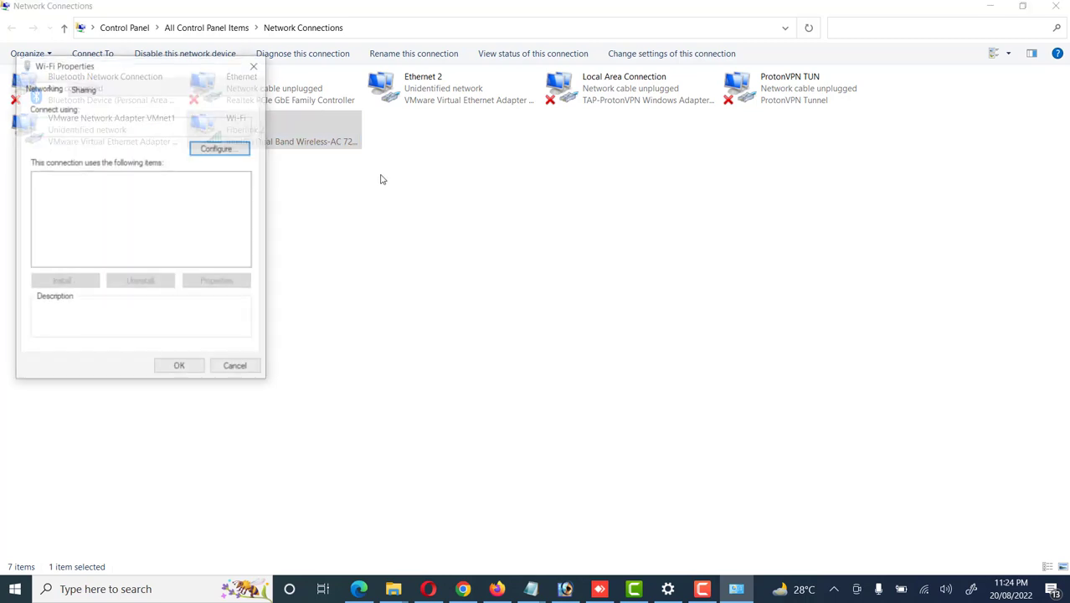
drag(173, 69, 526, 47)
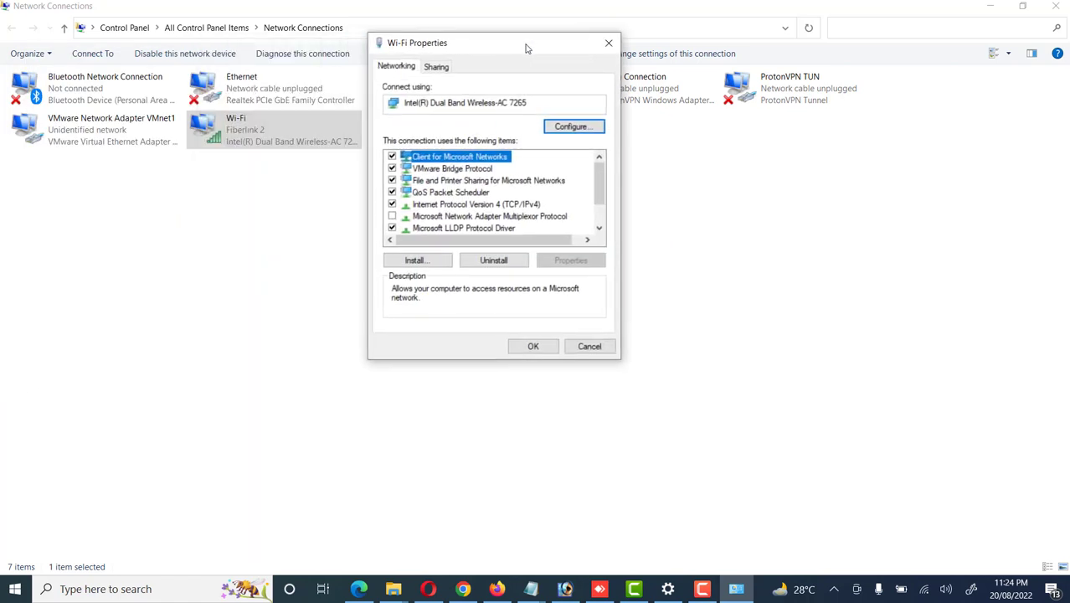
double_click(465, 206)
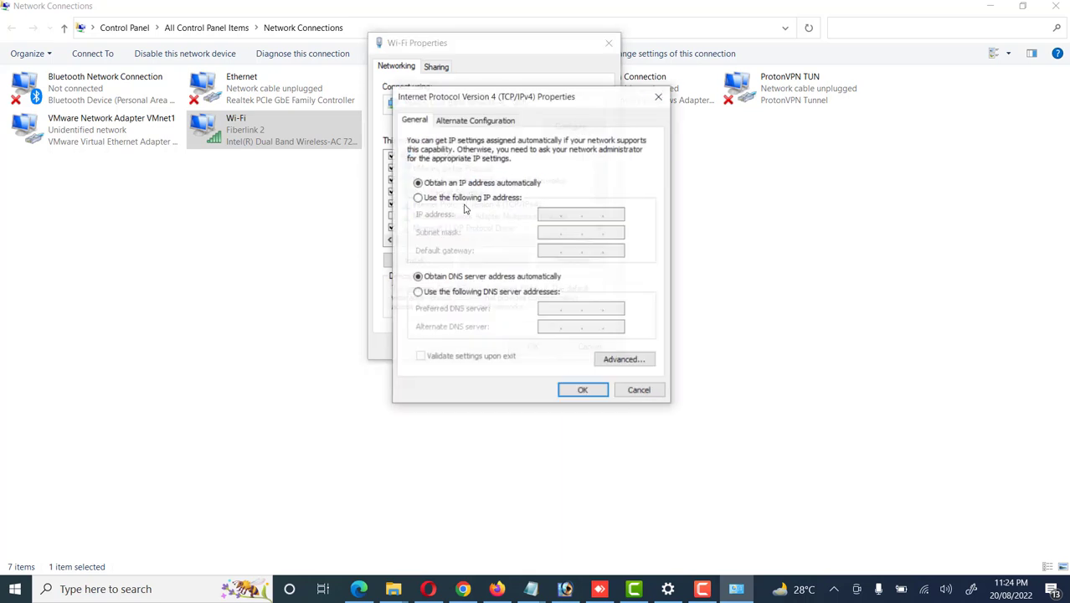
click(627, 359)
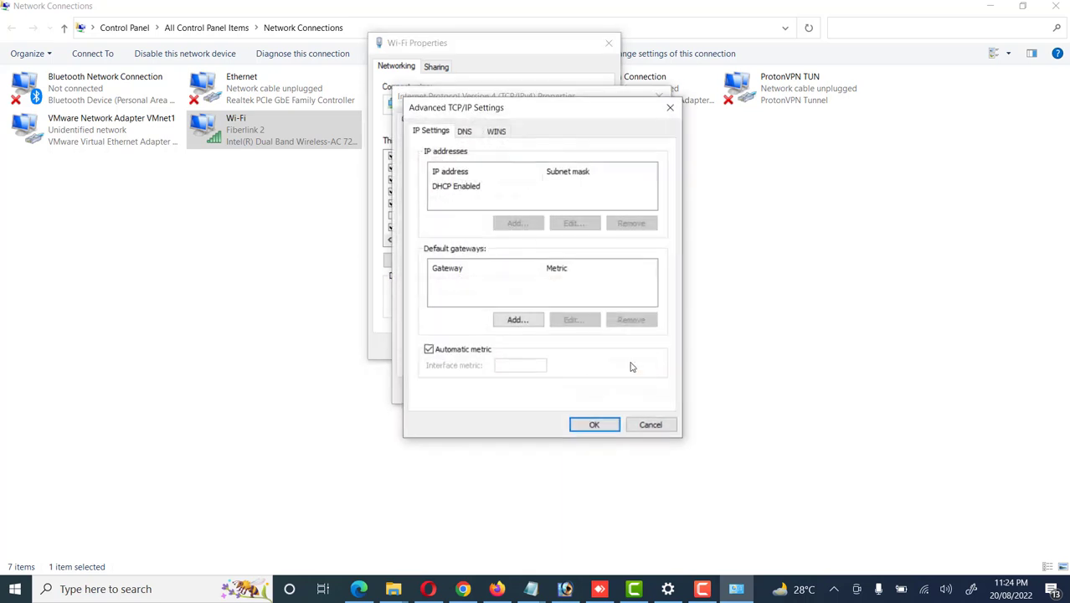
click(645, 426)
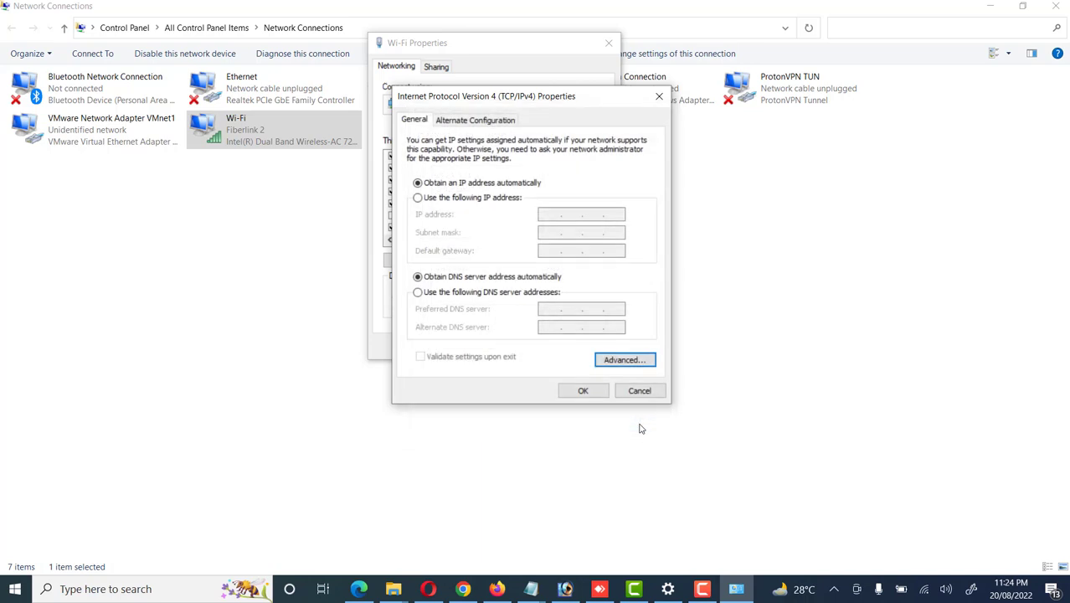
click(636, 391)
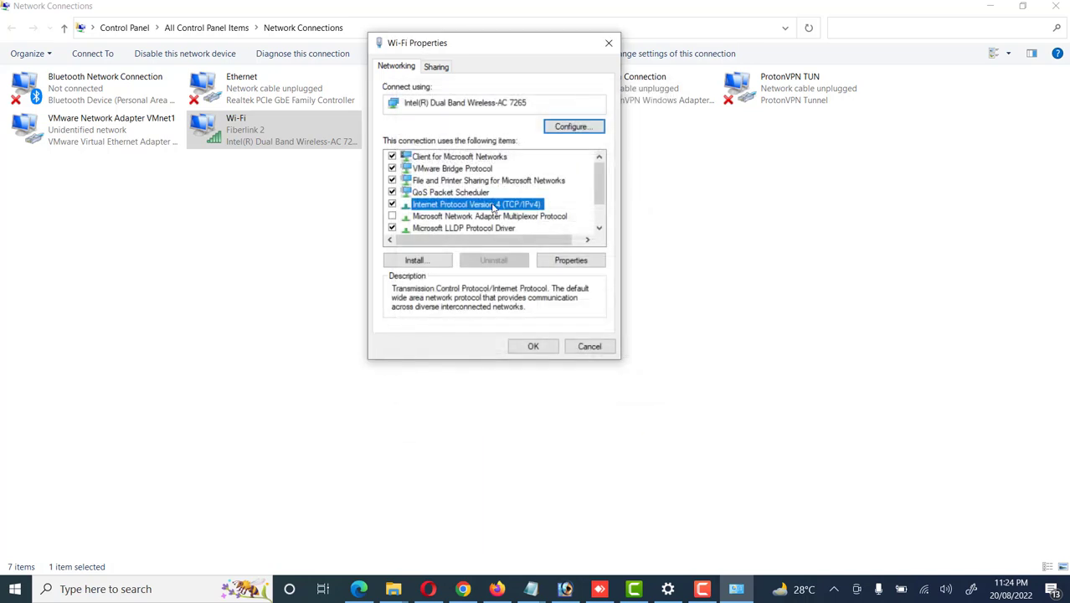
click(437, 67)
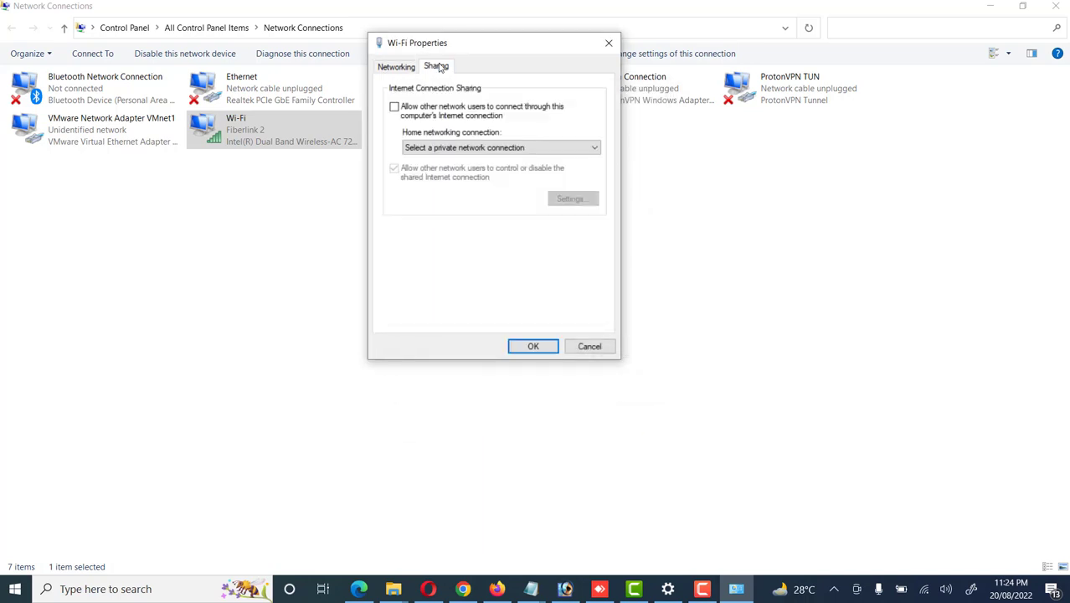
click(410, 68)
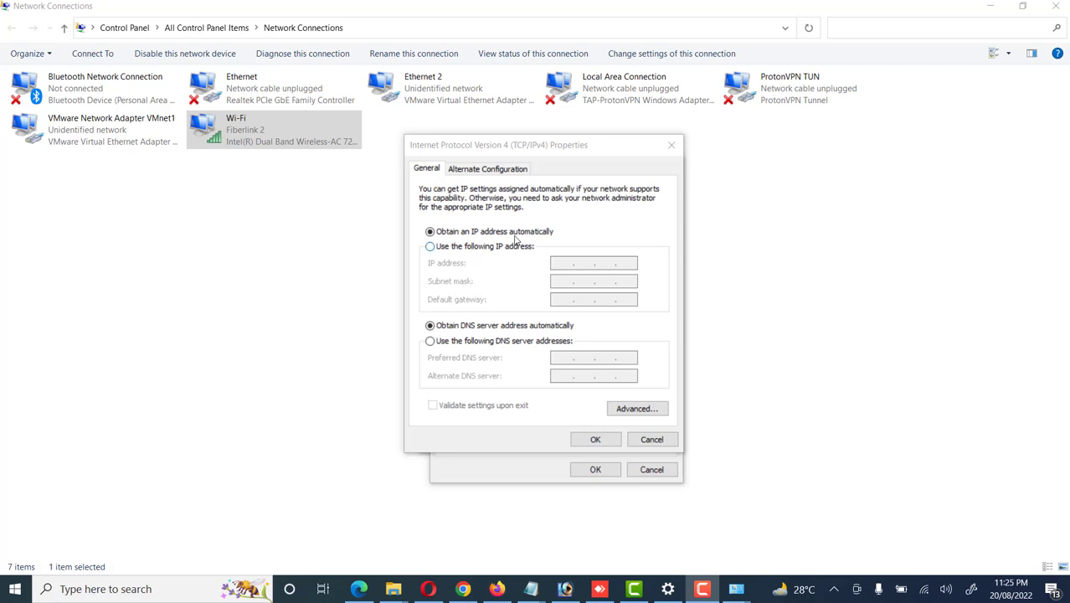
click(649, 439)
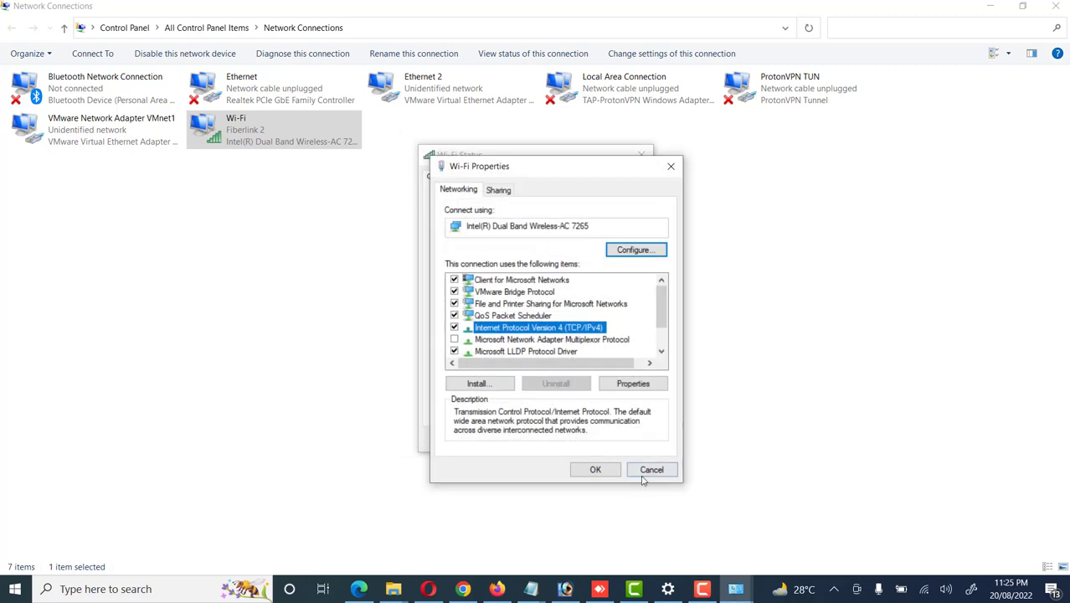
click(595, 471)
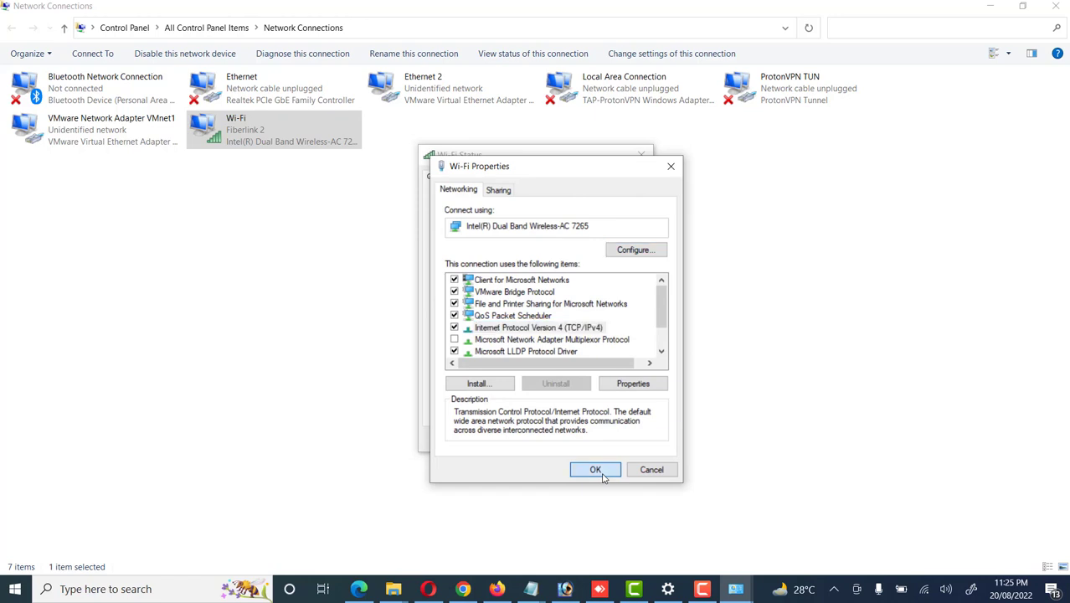
drag(487, 153, 460, 116)
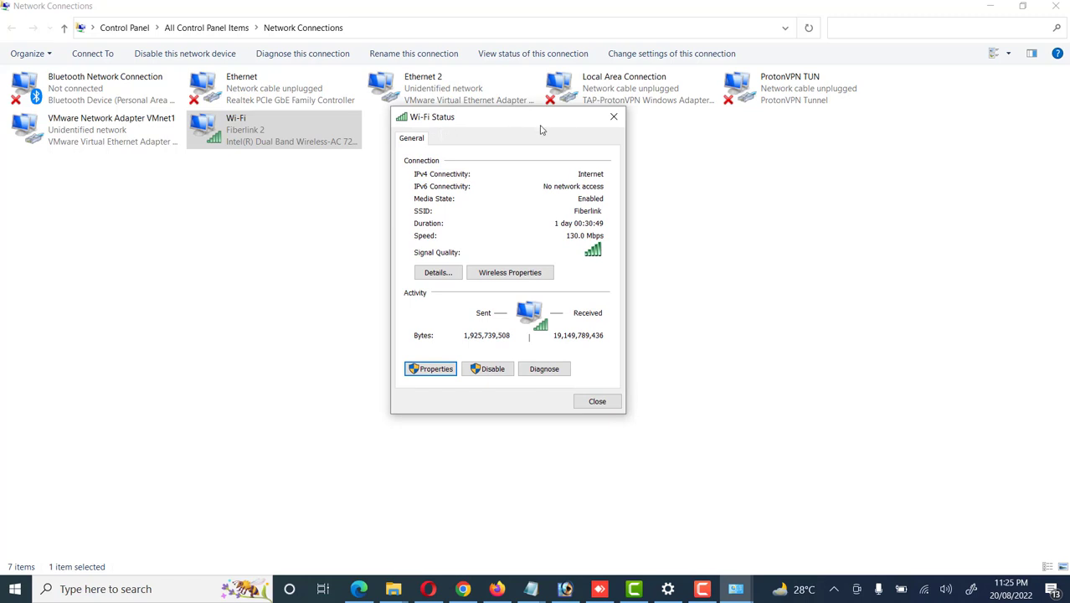
click(613, 117)
Reopen the Fiberlink Wi-Fi Status window and review its connection Details.
double_click(238, 143)
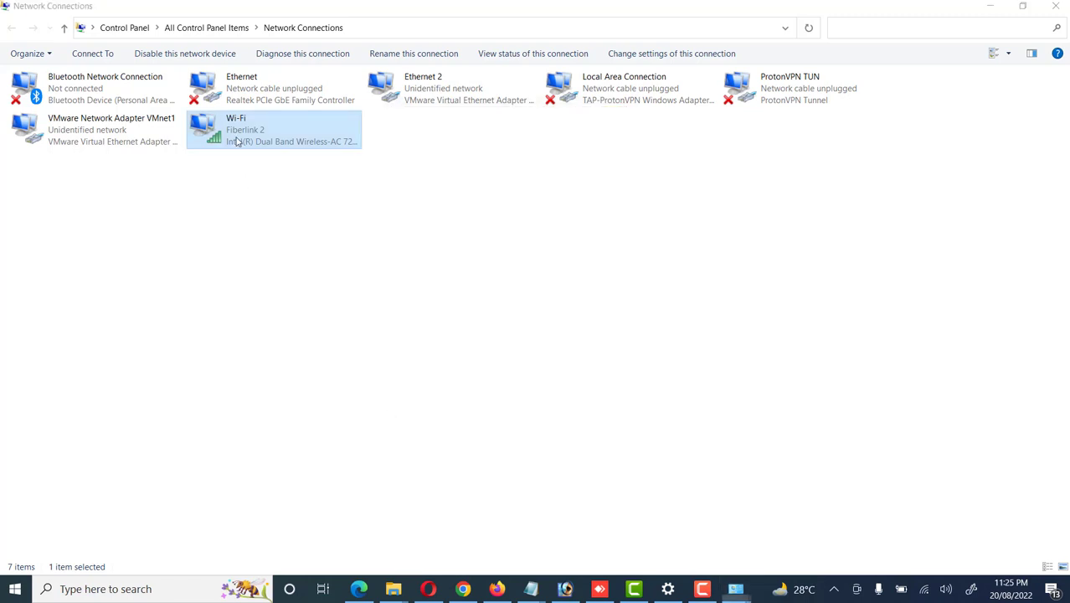
drag(492, 158, 494, 131)
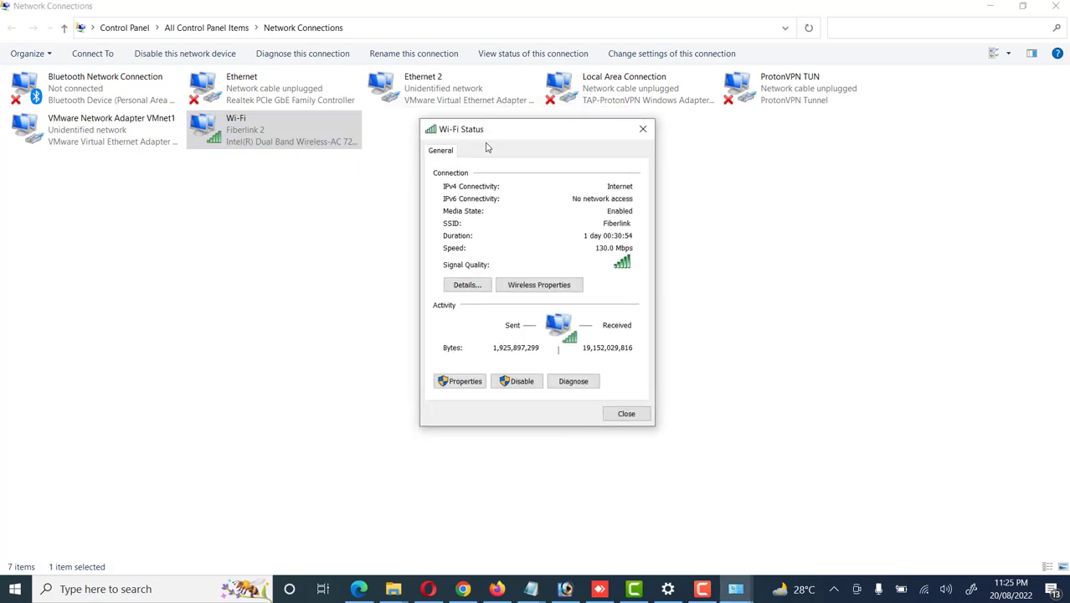
click(469, 285)
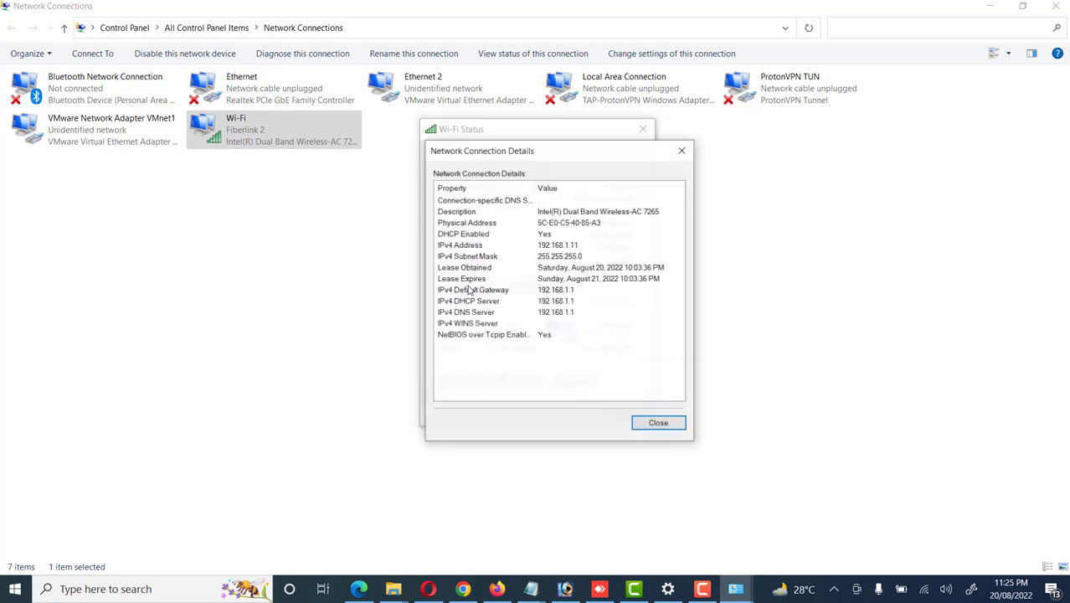
click(661, 423)
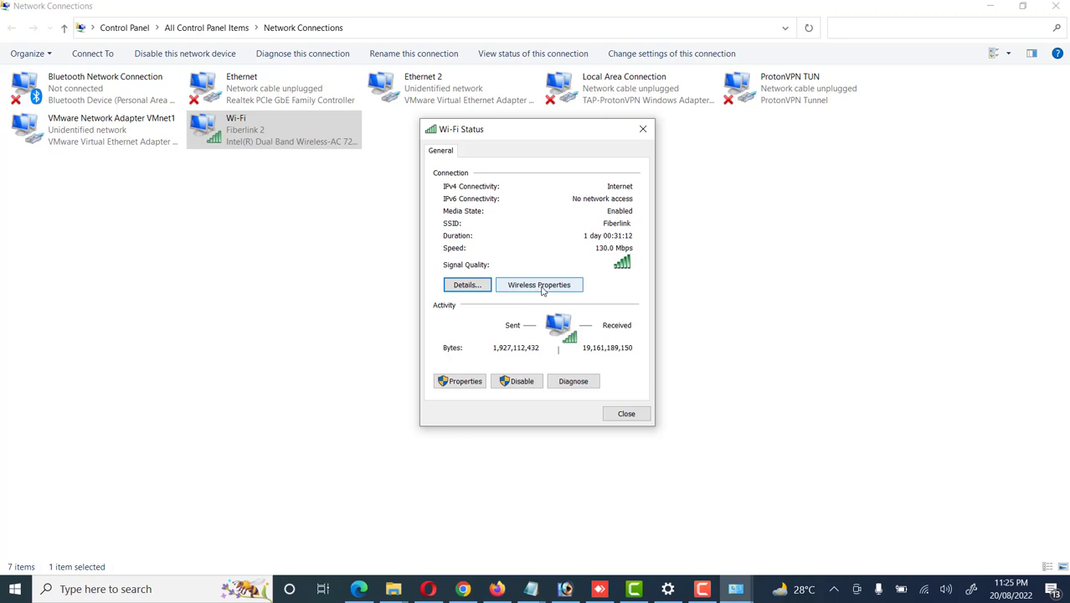
In Fiberlink's wireless properties, keep WPA2-Personal with AES and briefly reveal the security key.
click(539, 285)
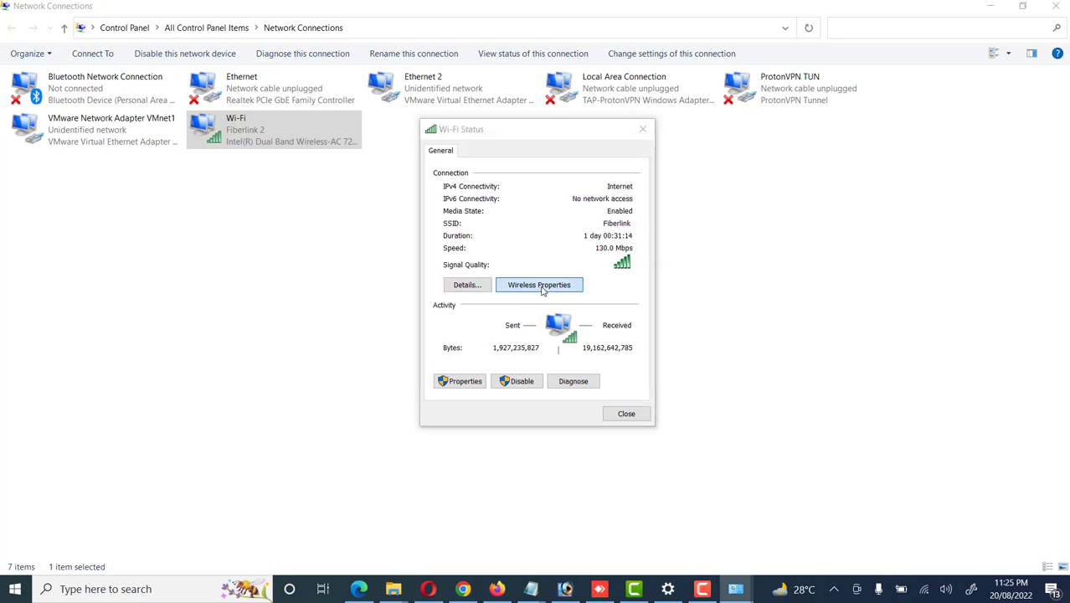
drag(548, 147, 548, 113)
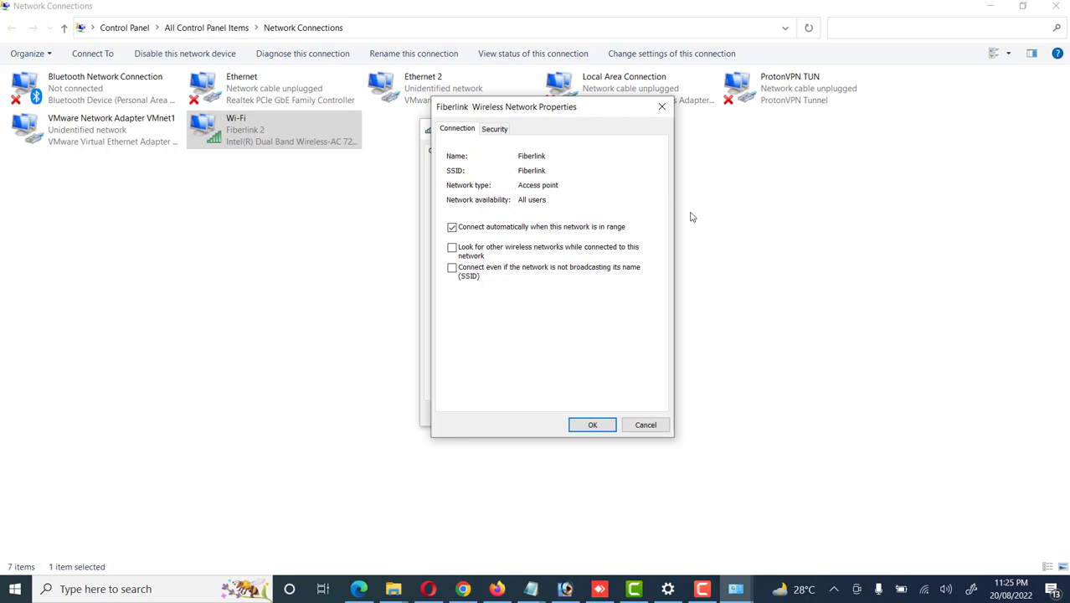
click(493, 130)
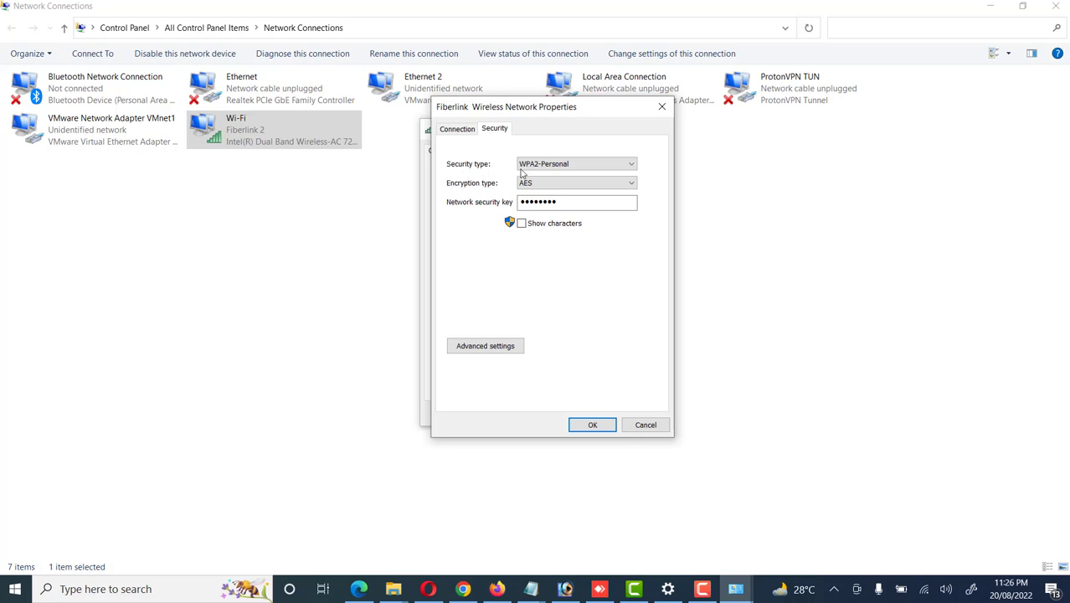
click(619, 165)
click(619, 165)
click(624, 184)
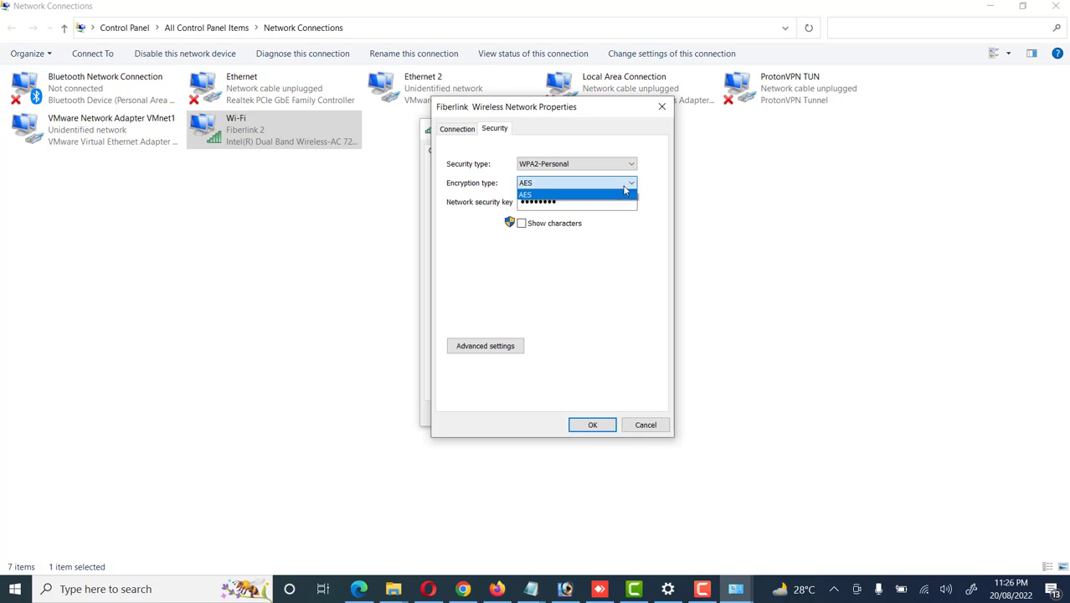
click(624, 189)
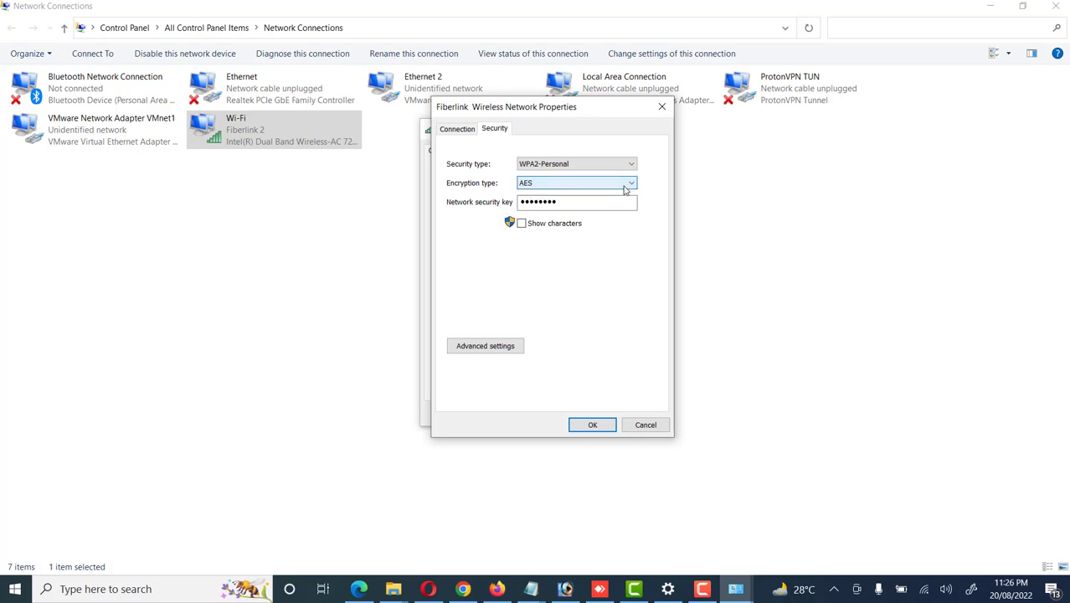
key(Tab)
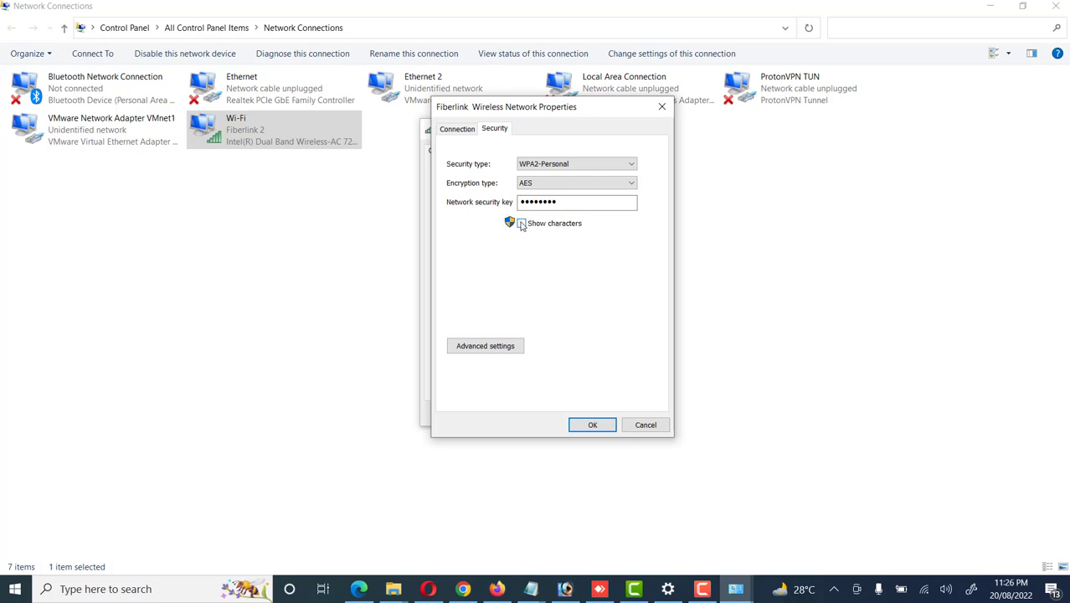
click(521, 224)
click(525, 228)
Cancel Advanced settings, confirm the wireless properties with OK, and close Wi-Fi Status.
click(517, 350)
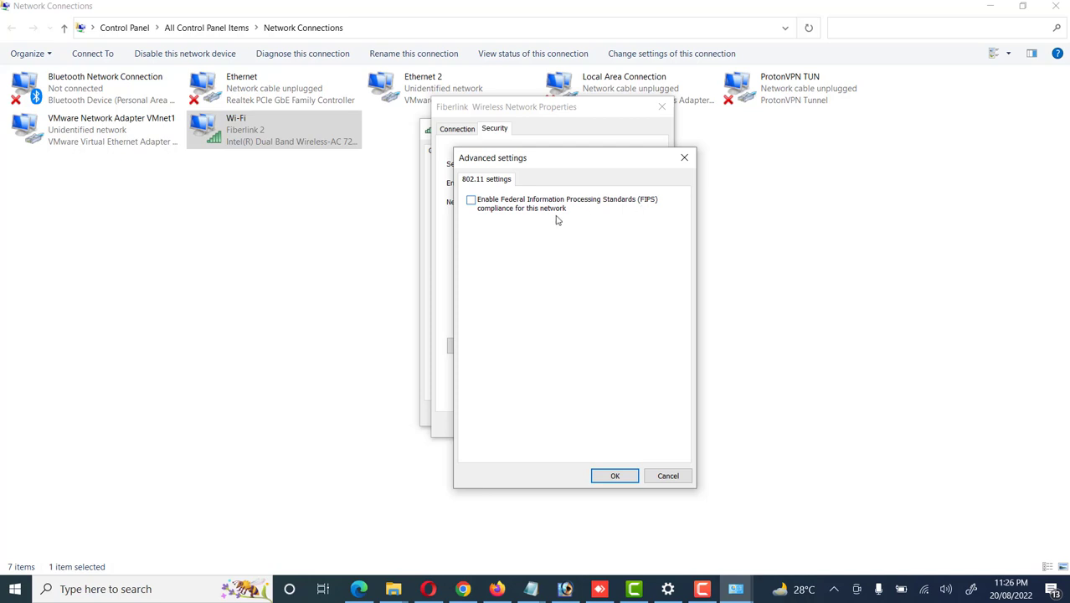
click(675, 475)
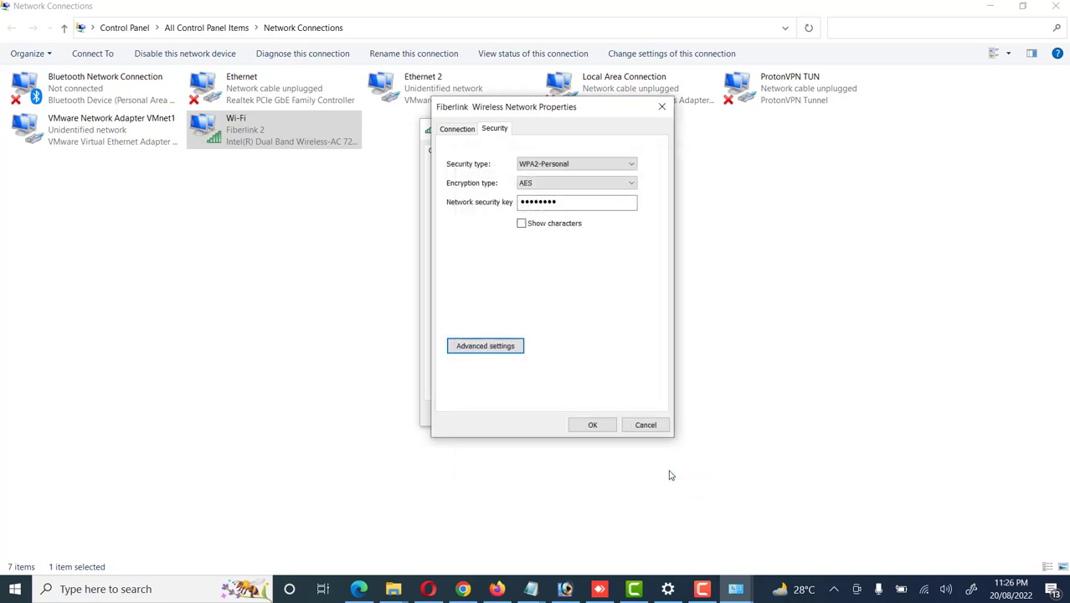
click(592, 425)
click(638, 414)
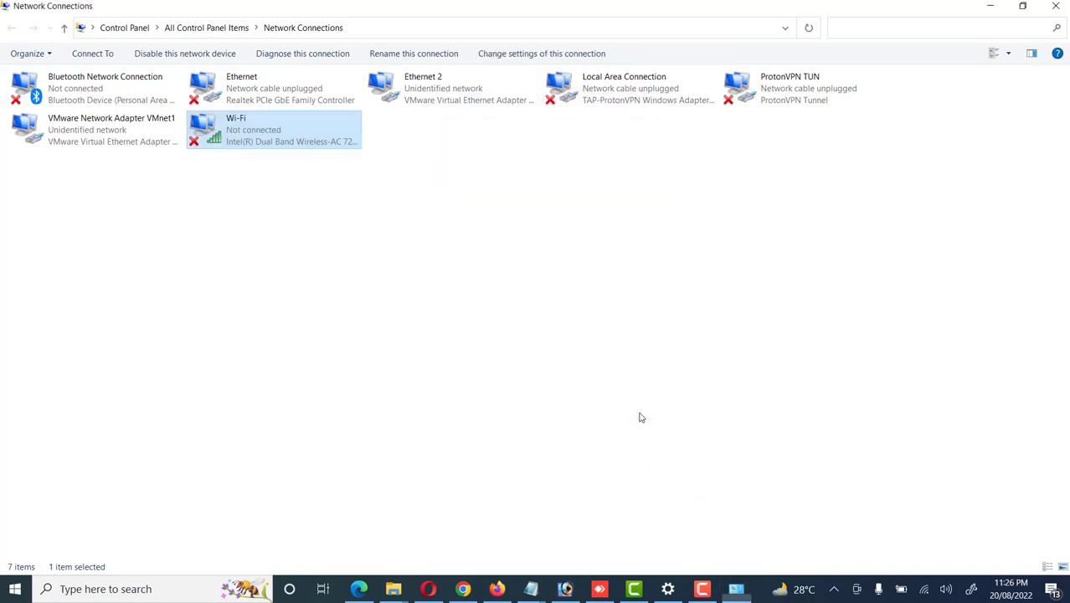
Close Network Connections and Settings, then reopen Network & Internet settings from the tray icon and close it.
click(1052, 7)
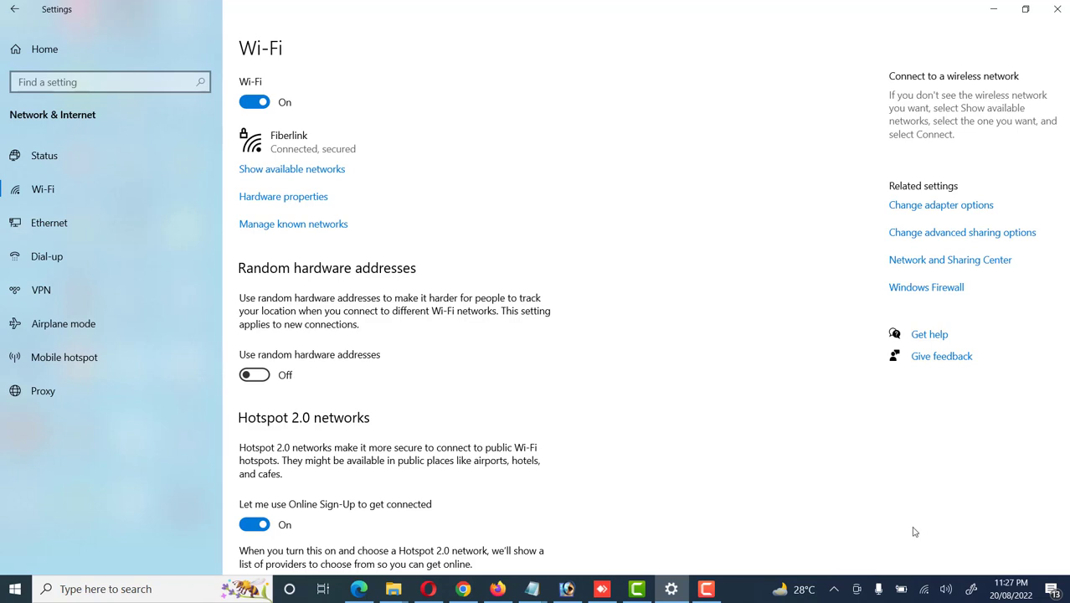
click(1058, 9)
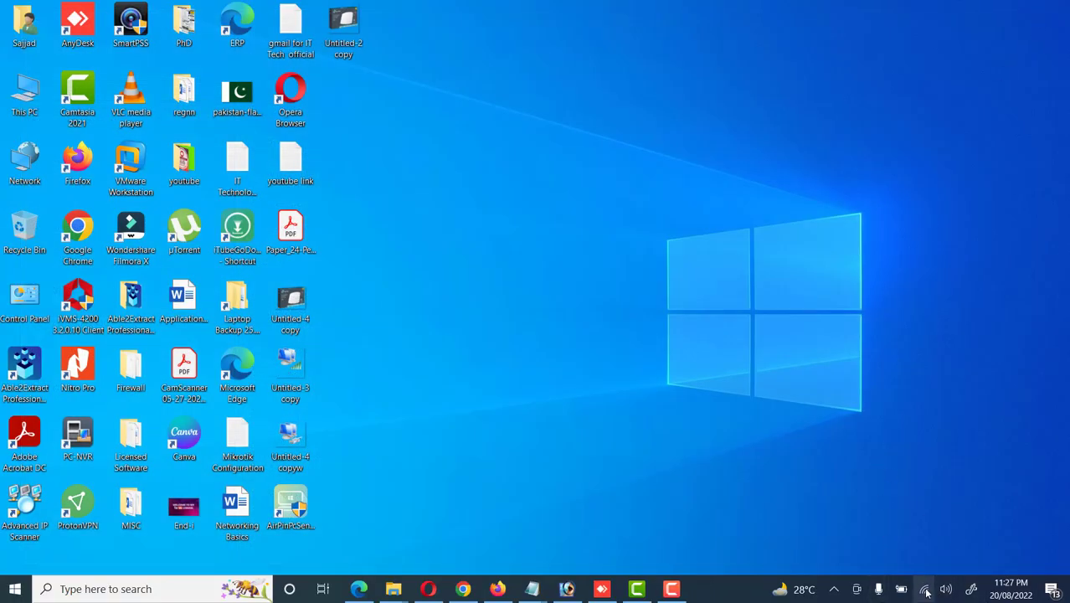
mouse_move(925, 592)
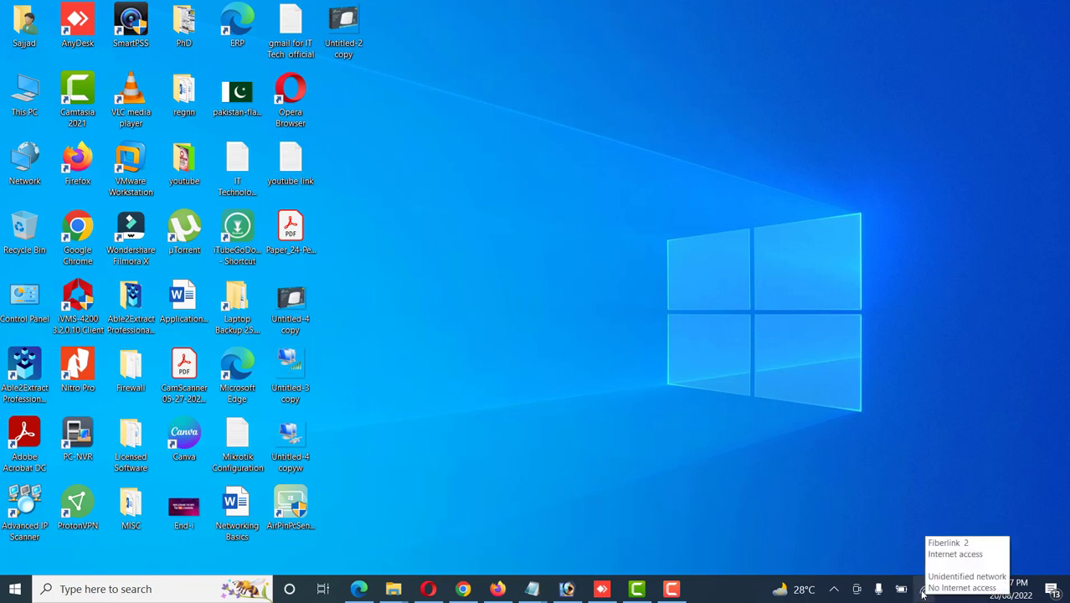
right_click(923, 590)
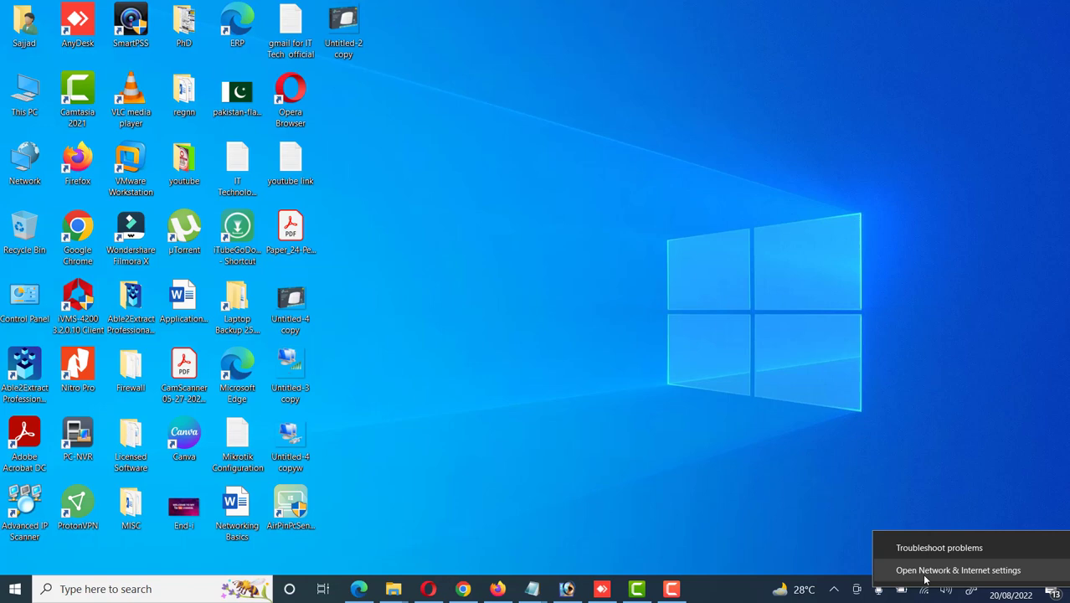
click(925, 573)
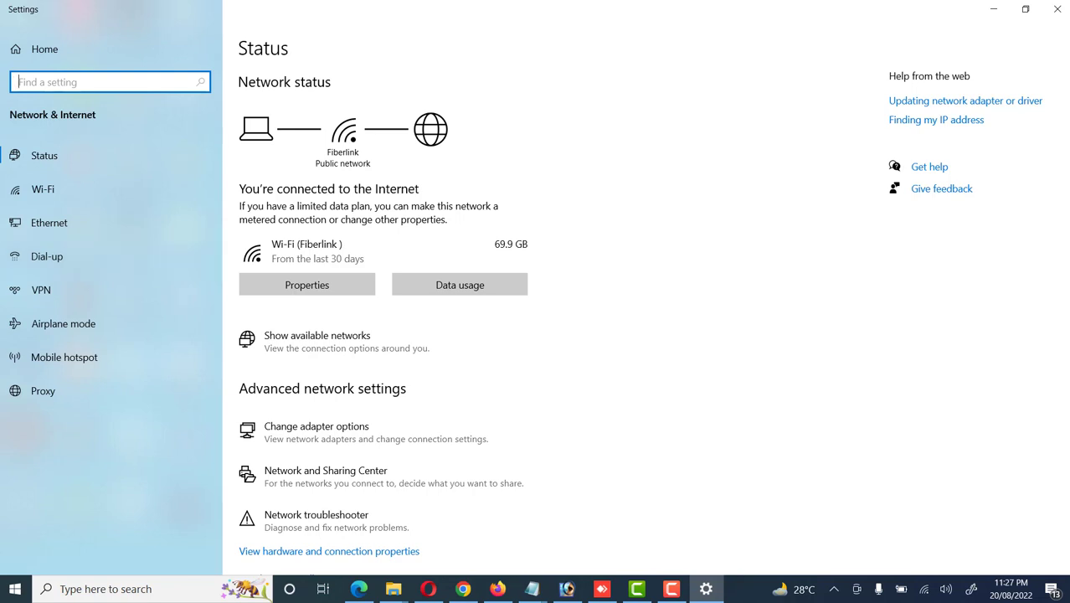
click(1052, 13)
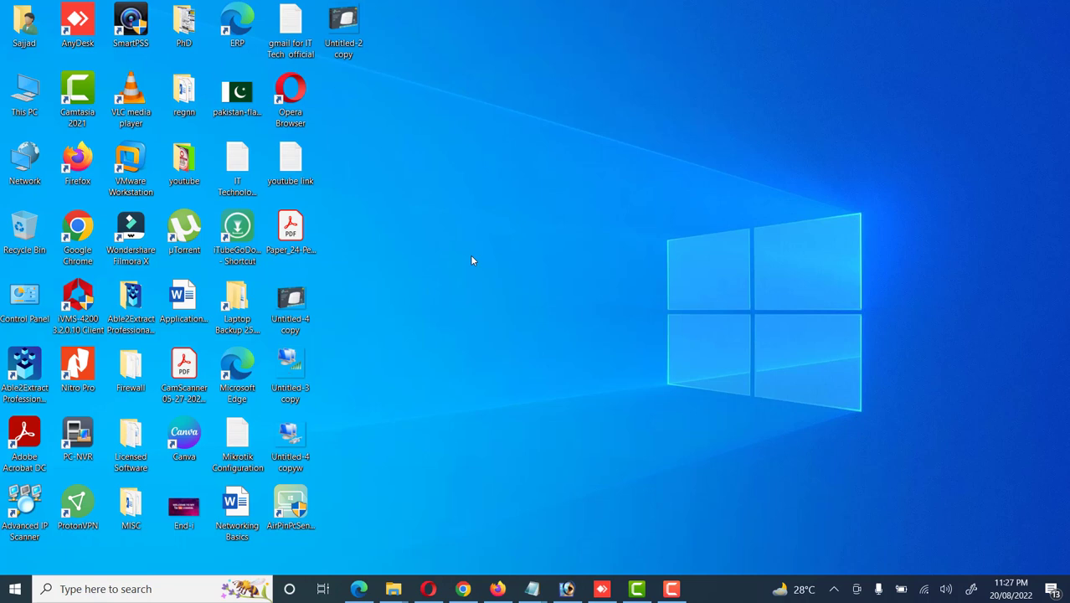
click(81, 588)
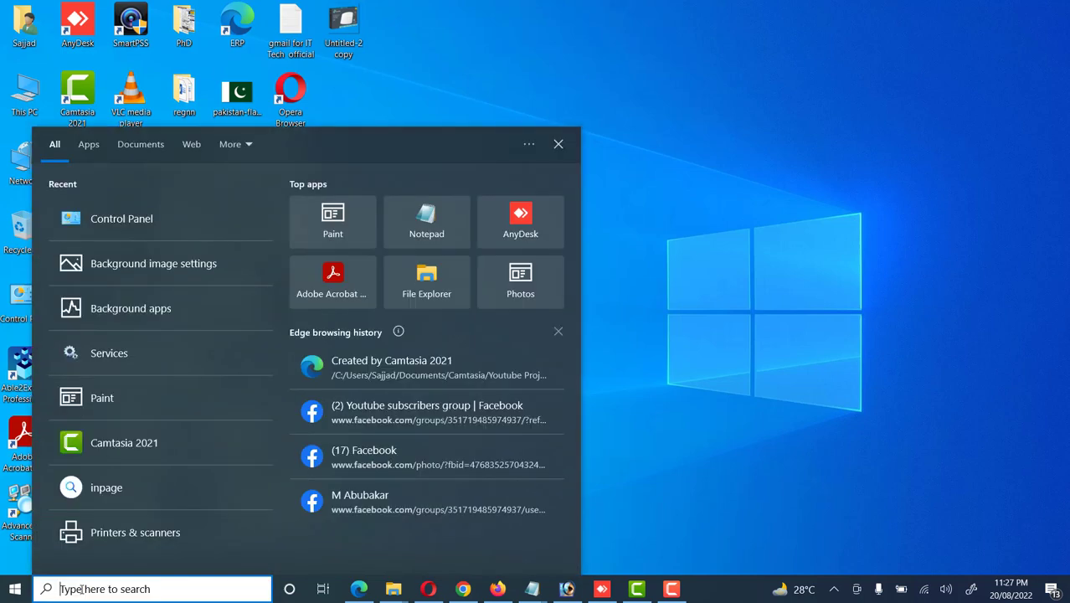
Search for cmd, run Command Prompt as administrator, and enter netsh at the prompt.
text(cmd)
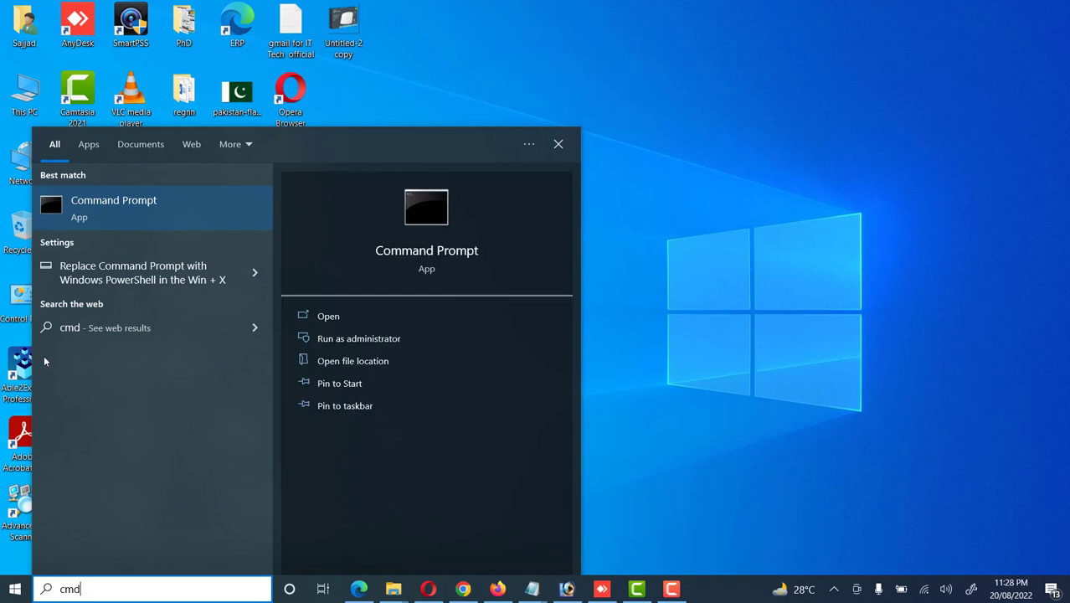
right_click(111, 201)
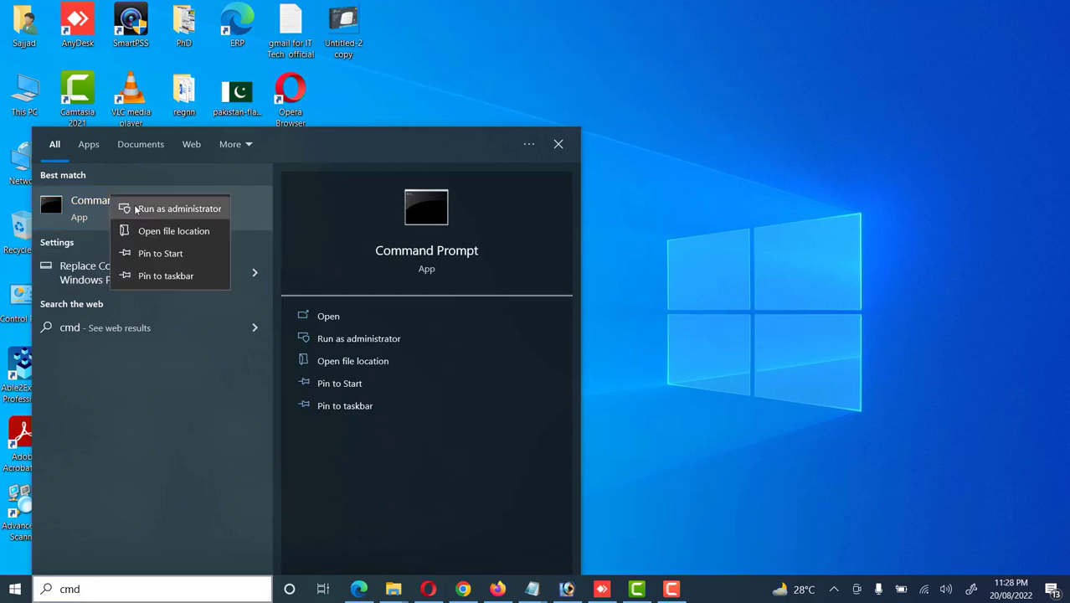
click(135, 209)
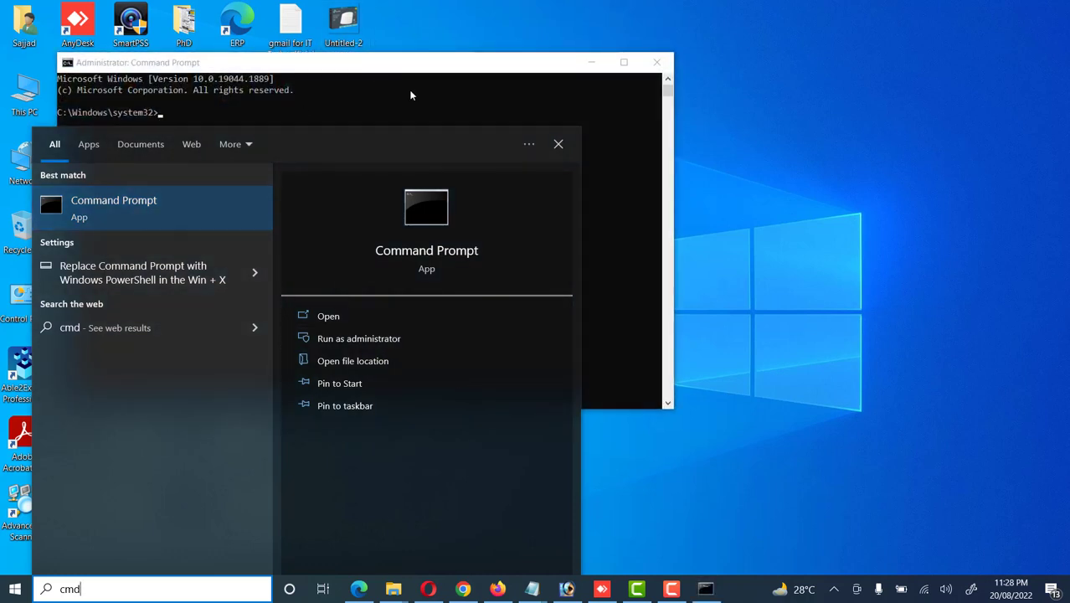
mouse_move(494, 72)
mouse_down()
mouse_move(565, 167)
mouse_move(533, 114)
mouse_move(500, 87)
mouse_up()
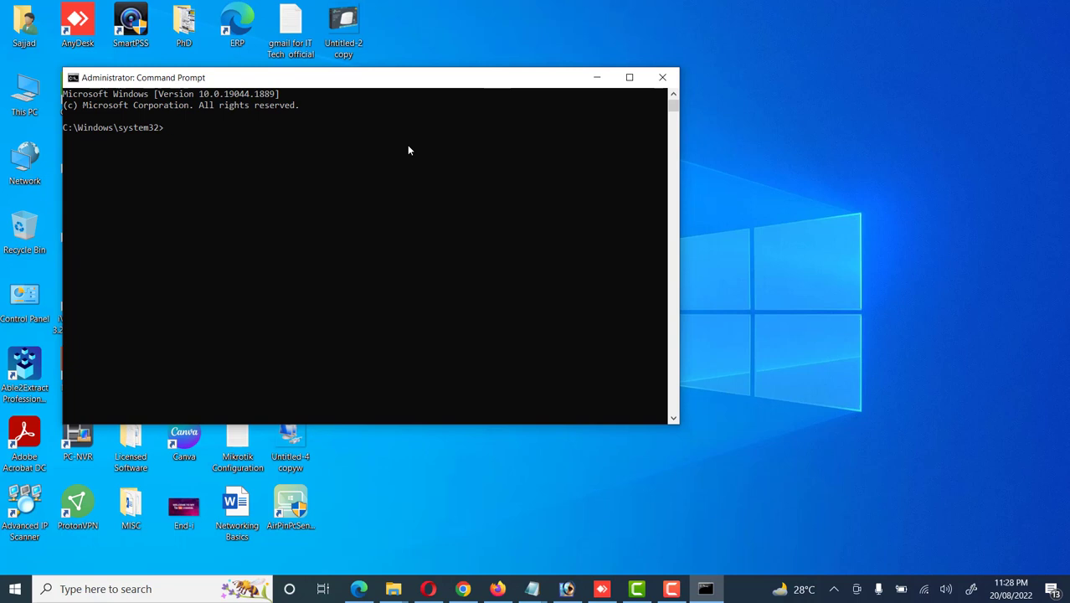
text(netsh)
Start the netsh shell and run 'Wlan Show profile' to list the 15 saved Wi-Fi profiles.
key(Return)
text(Wlan Show)
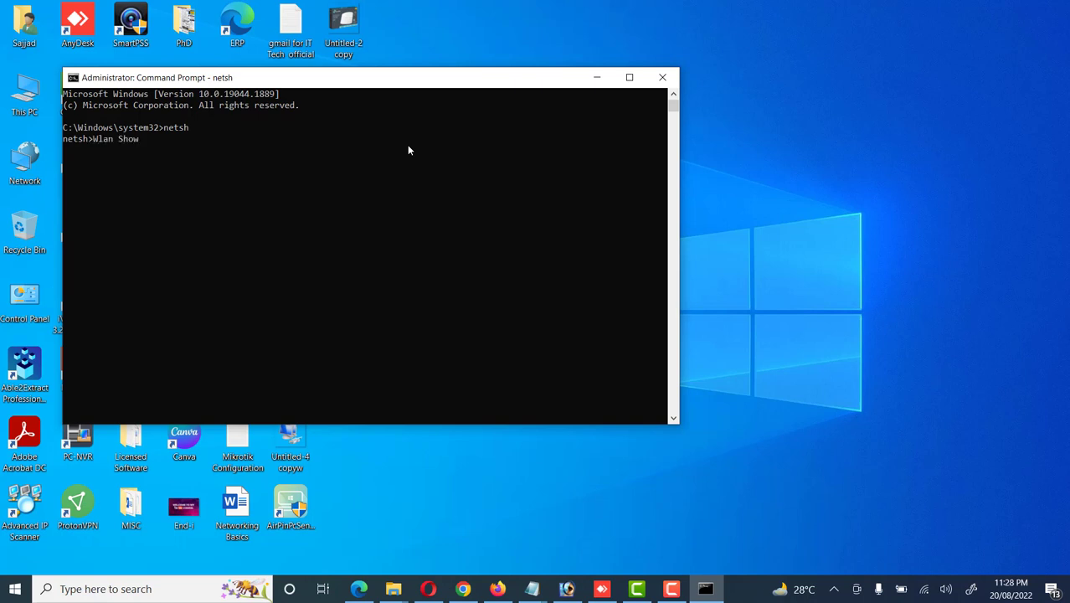
text( profile)
key(Return)
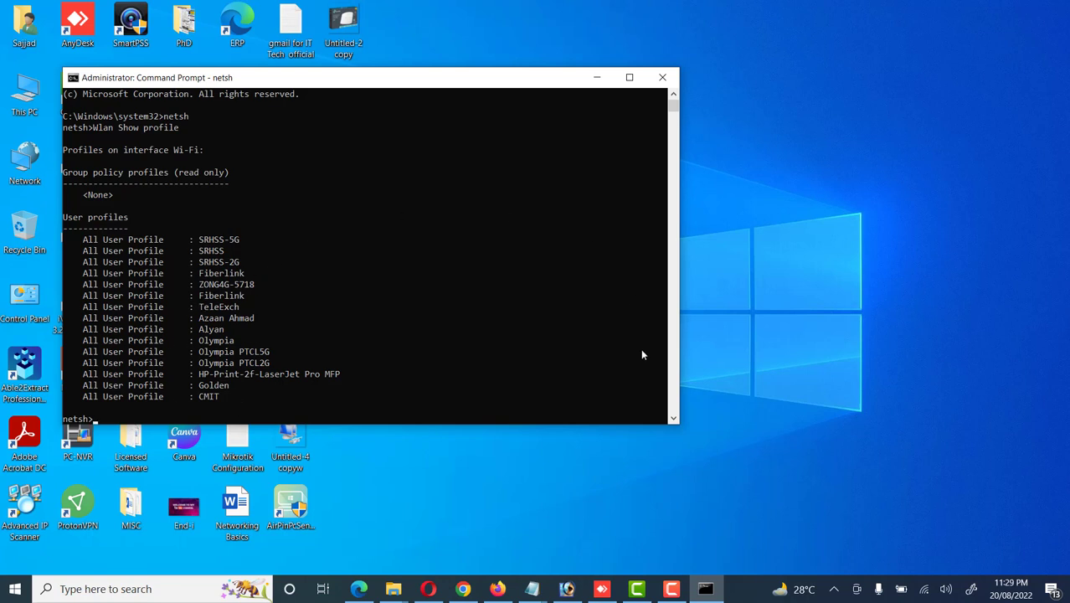
mouse_move(924, 592)
Run 'Wlan Show profile Fiberlink key=clear' to print Fiberlink's settings with the key in plain text.
click(924, 593)
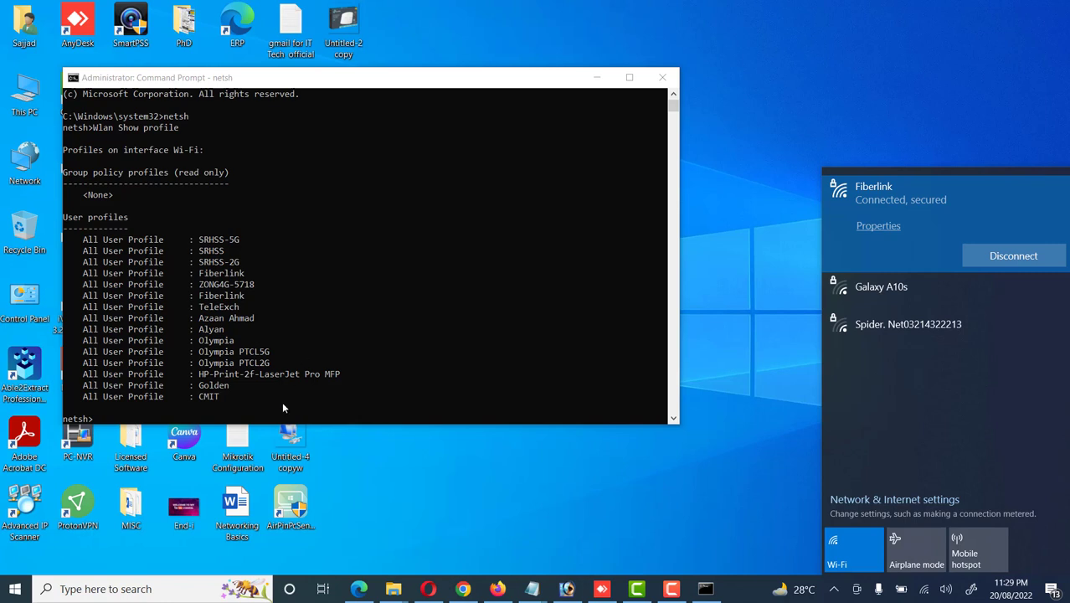
click(282, 408)
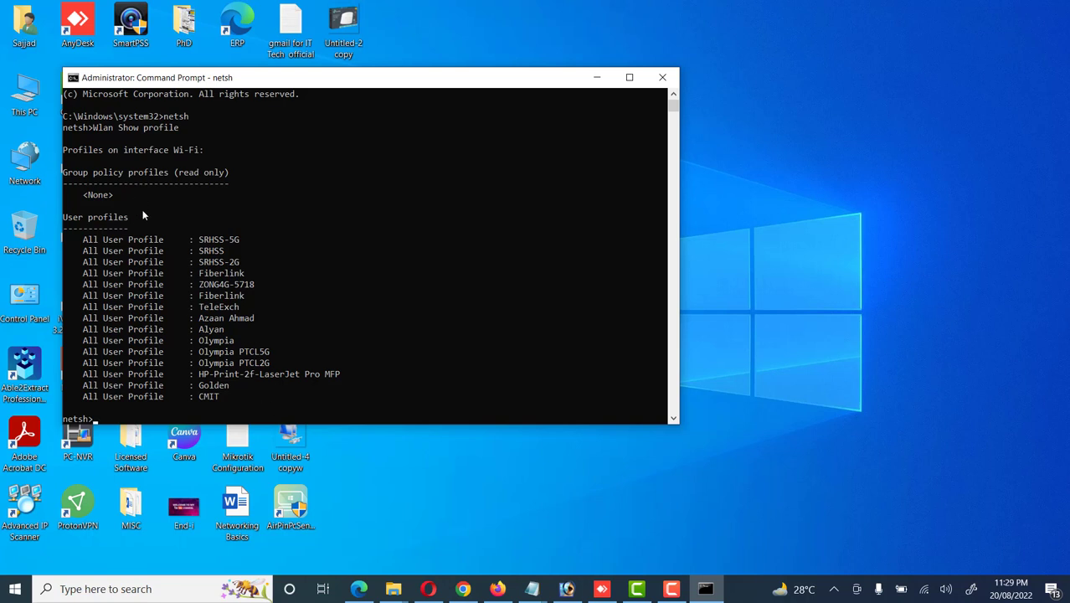
key(Up)
text(Fiberlink )
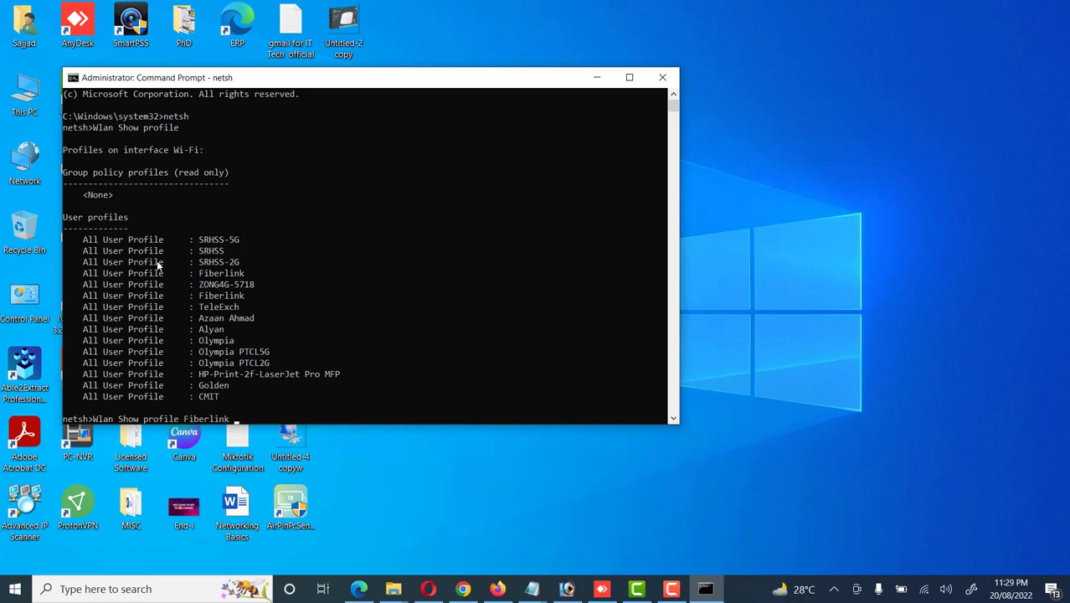
text(key=)
text(key=clear)
key(Return)
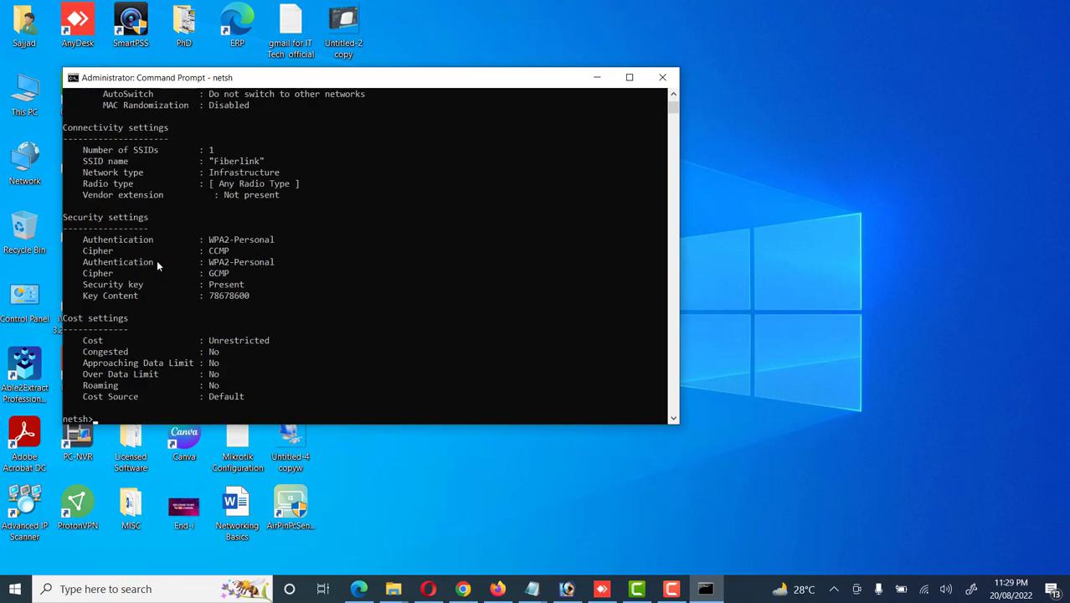
Scroll the netsh output to the Key Content line, then switch to Opera's 192.168.1.1 router page.
scroll(260, 299, up, 3)
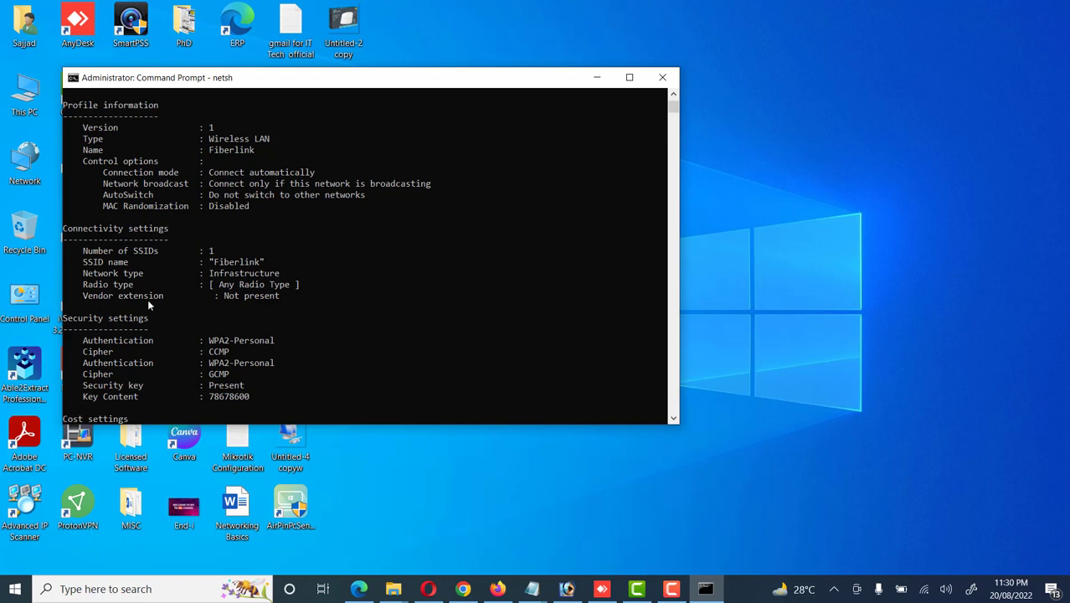
scroll(237, 298, down, 1)
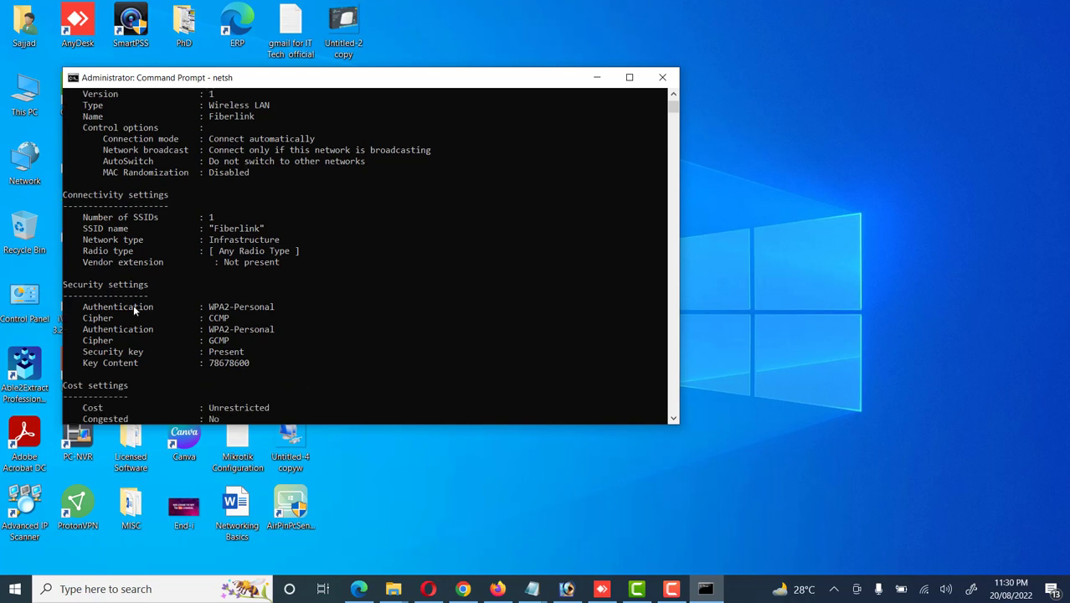
scroll(133, 307, down, 1)
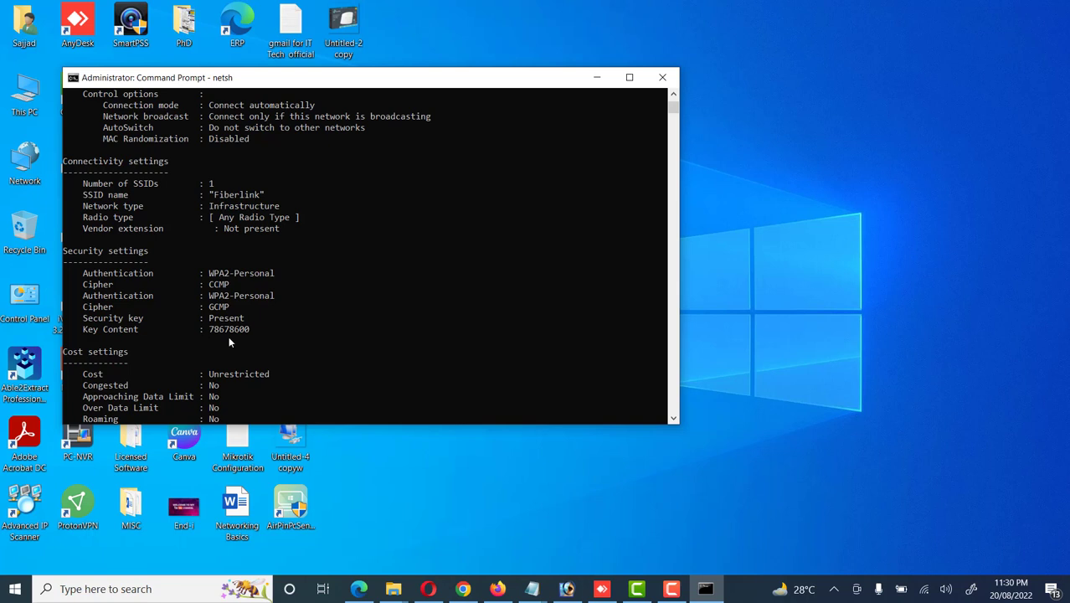
scroll(222, 341, down, 2)
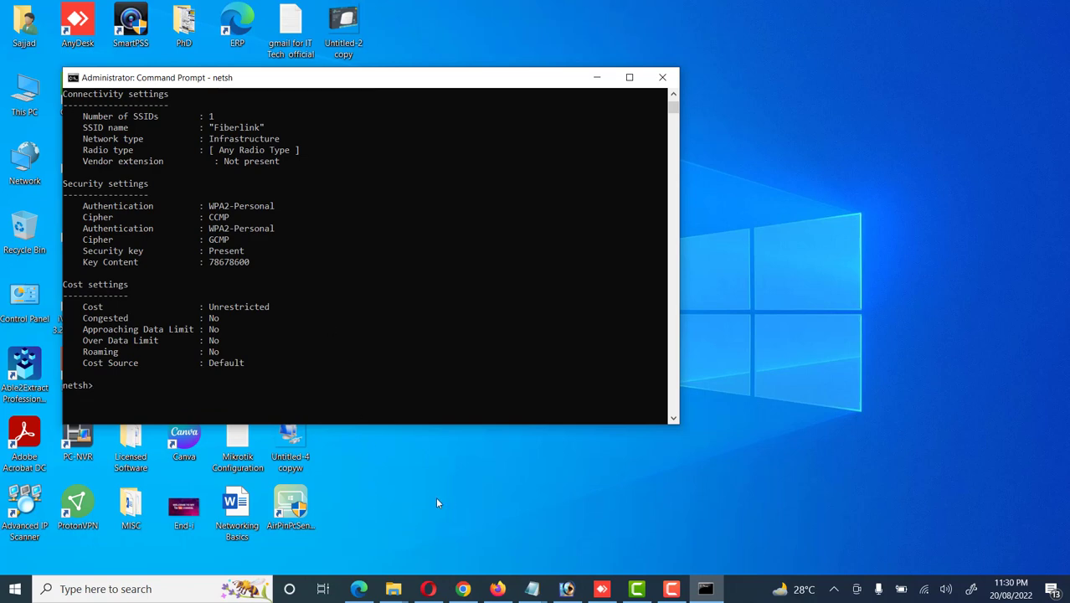
click(428, 587)
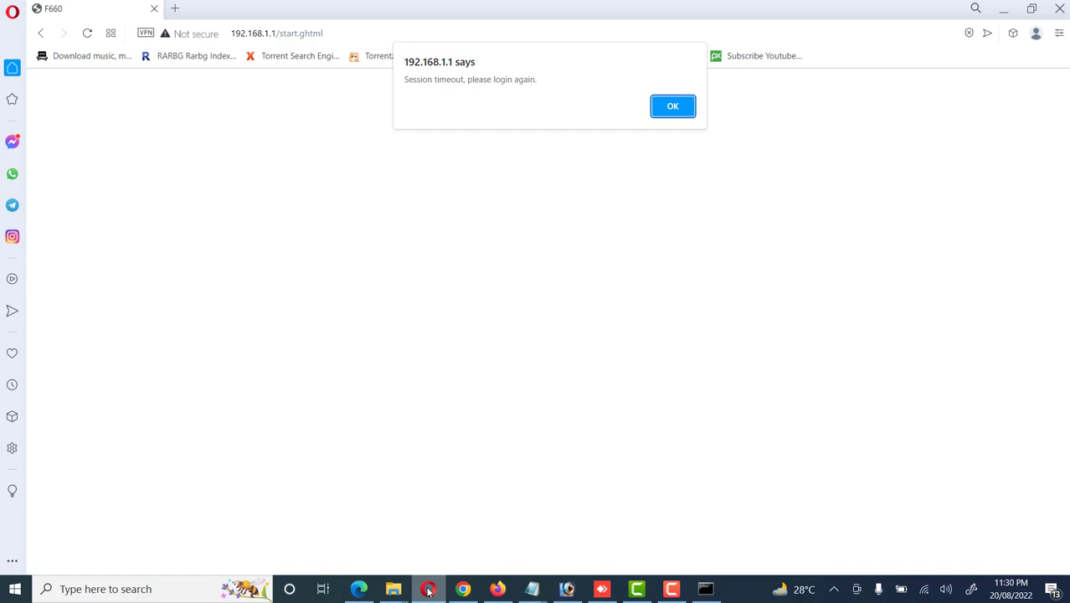
Dismiss the timeout alert and log into the ZTE F660 router with its username and password.
click(672, 107)
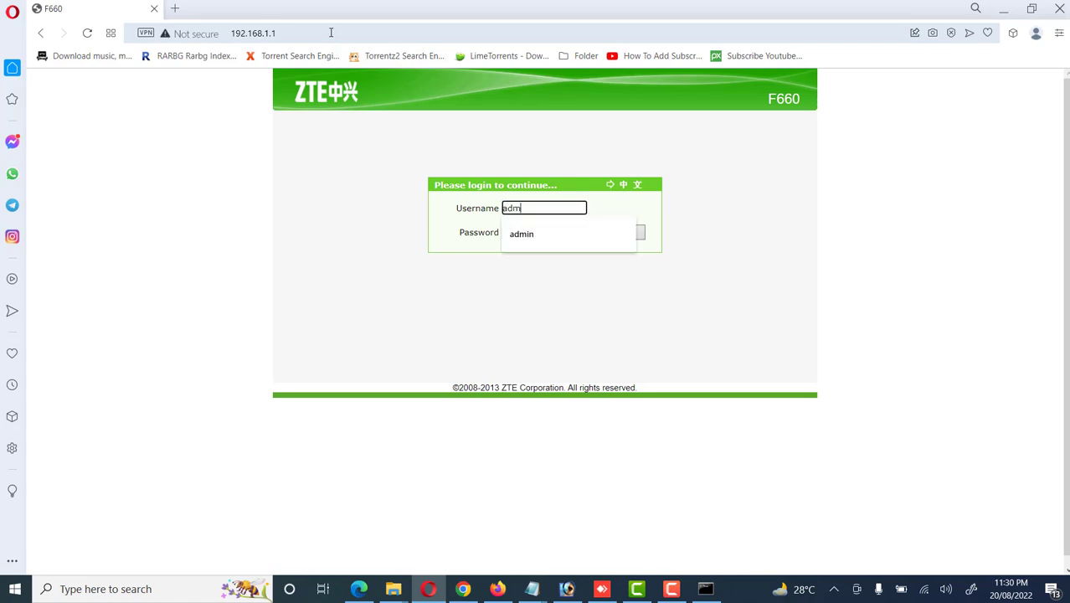
key(Tab)
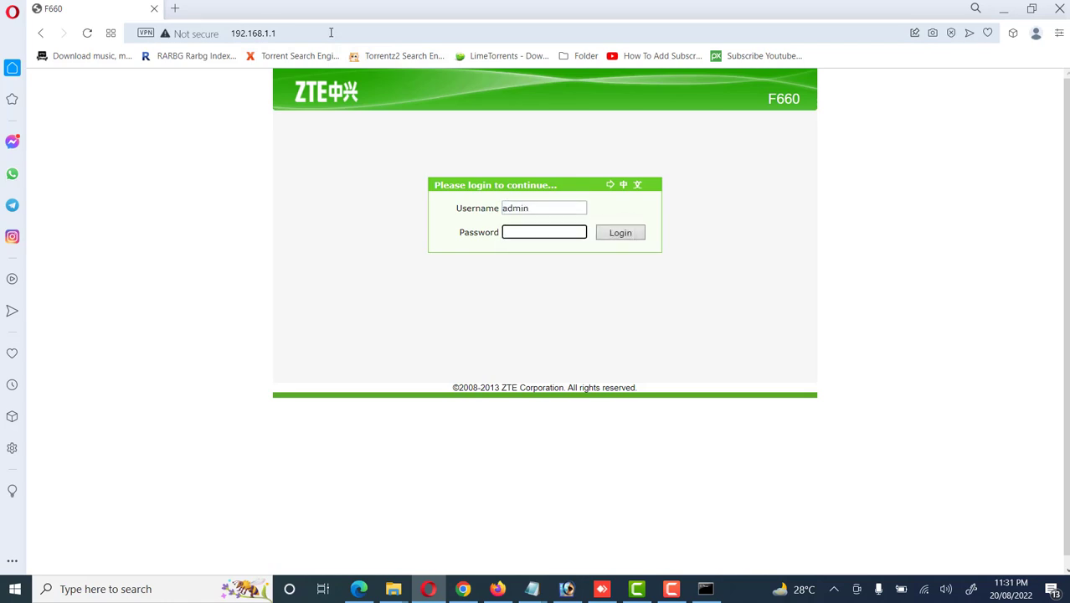
text(adm)
key(BackSpace)
key(BackSpace)
key(BackSpace)
key(Return)
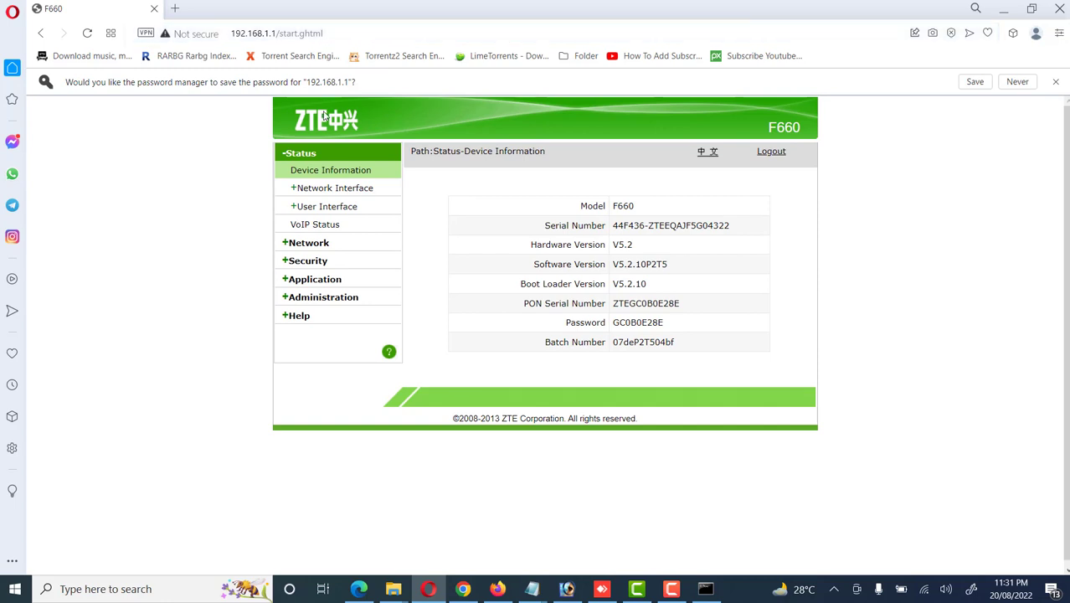
Go to Network > WLAN > Security in the router's sidebar to show SSID1's security settings.
click(309, 243)
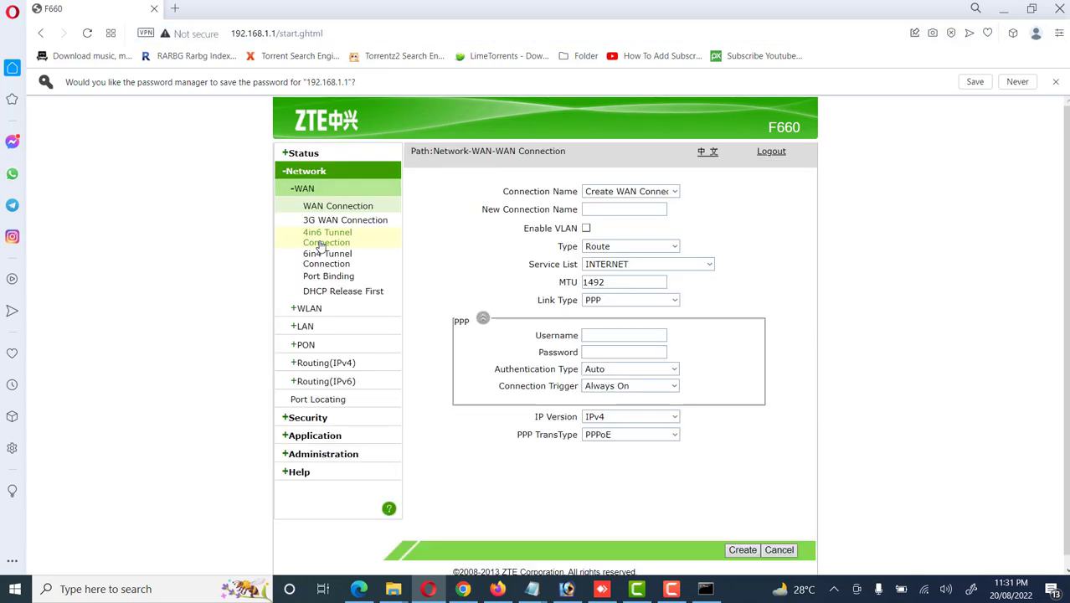
click(309, 310)
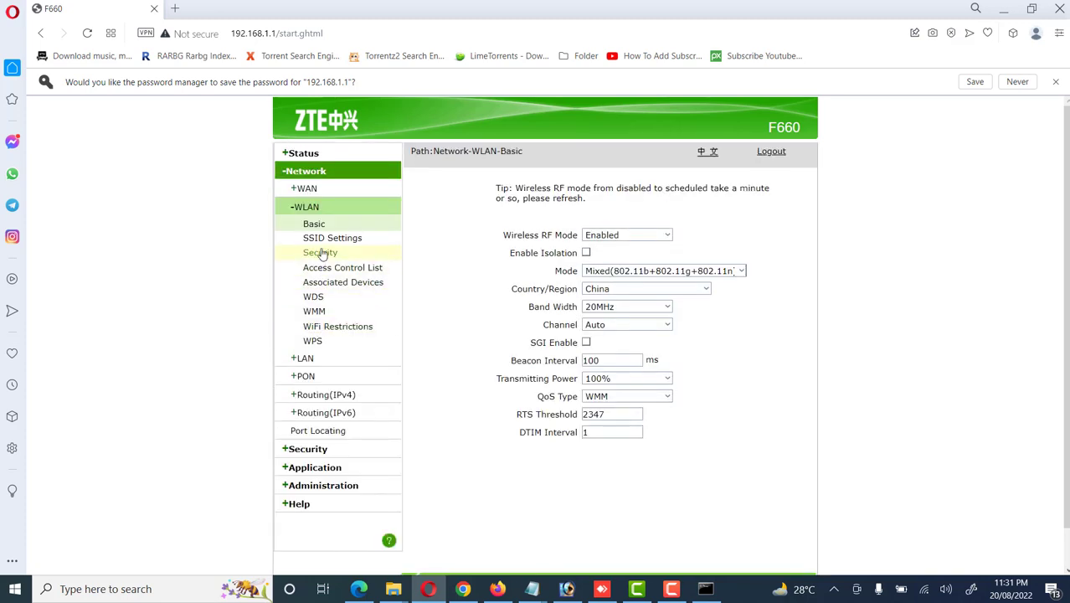
click(321, 253)
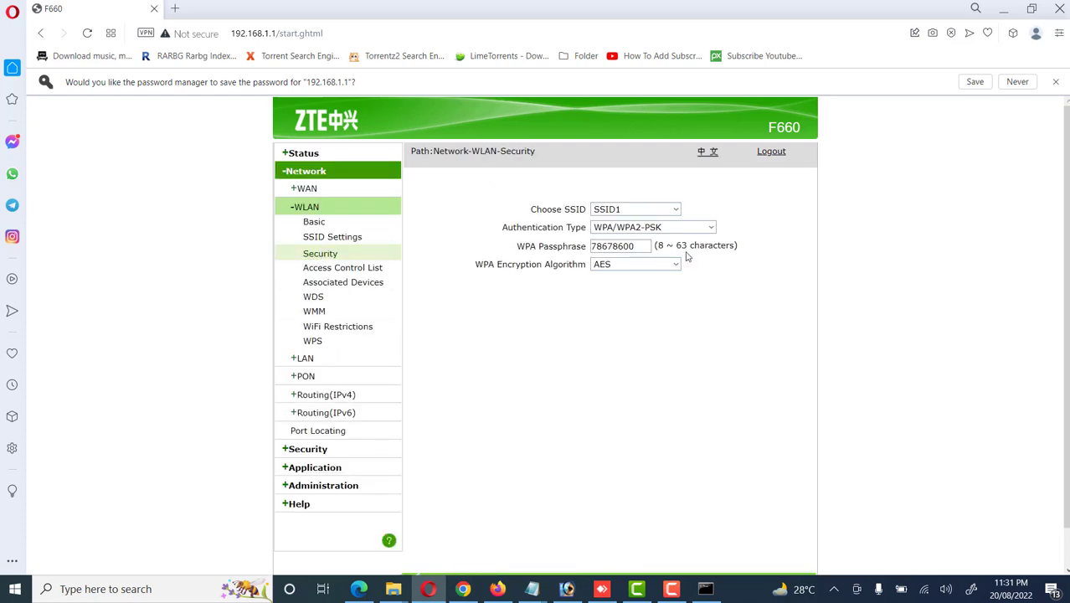
Highlight the WPA Passphrase to compare it with the saved Wi-Fi key, then deselect it.
double_click(619, 247)
scroll(638, 246, down, 1)
click(619, 219)
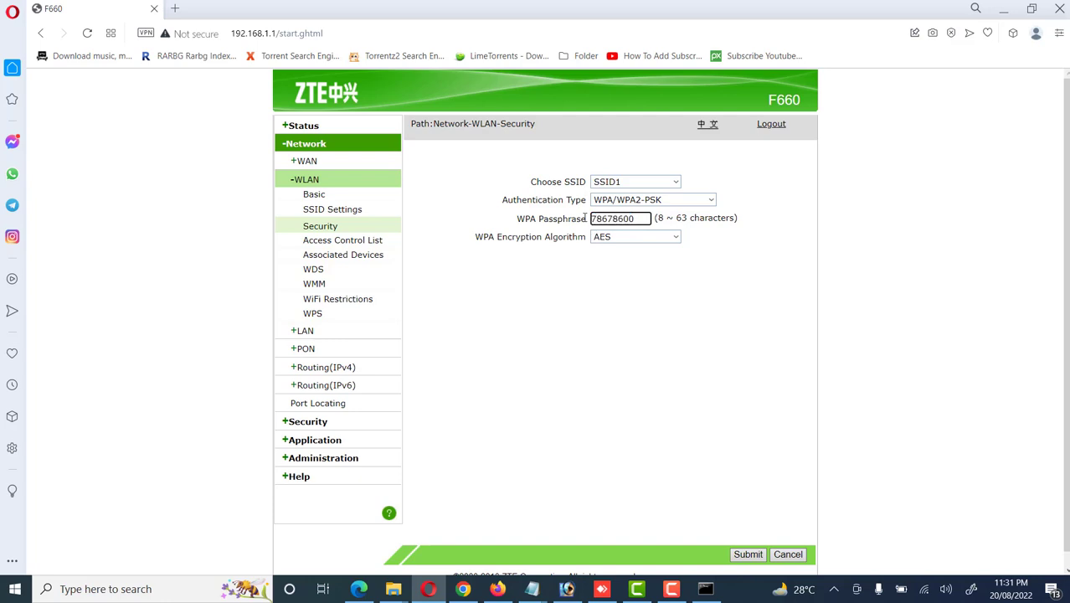
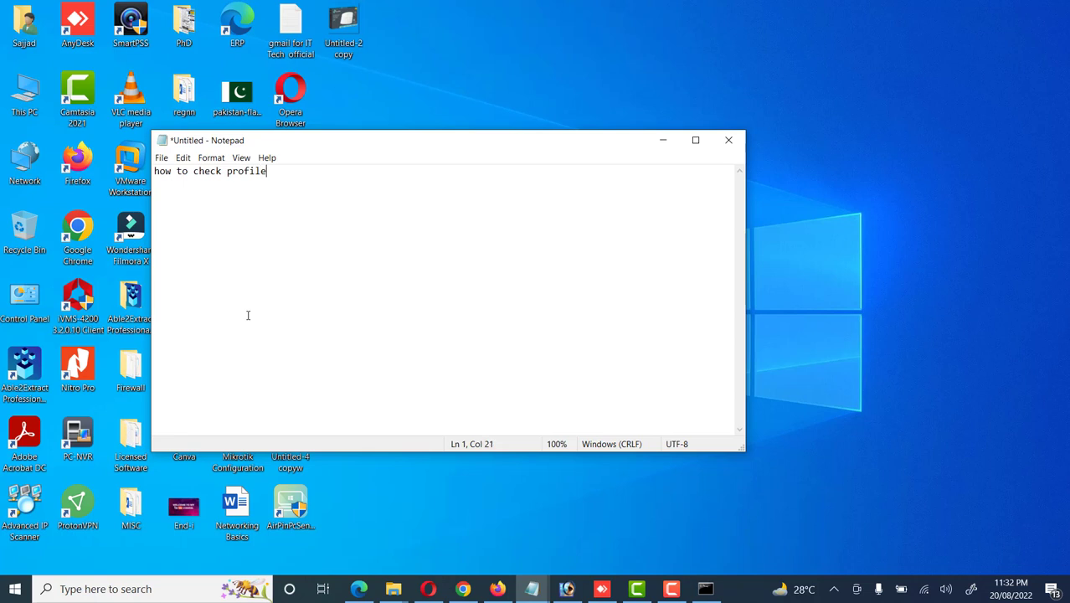
Finish the profile heading with 'le:' and add the line 'cmd->netsh' beneath it.
text(:)
key(Return)
Add the line 'netsh->Wlan show profile' after a blank line, then start a new line.
key(Return)
text(cm)
text(d)
text(-?)
key(BackSpace)
text(>netsh)
key(Return)
key(Return)
text(netsh)
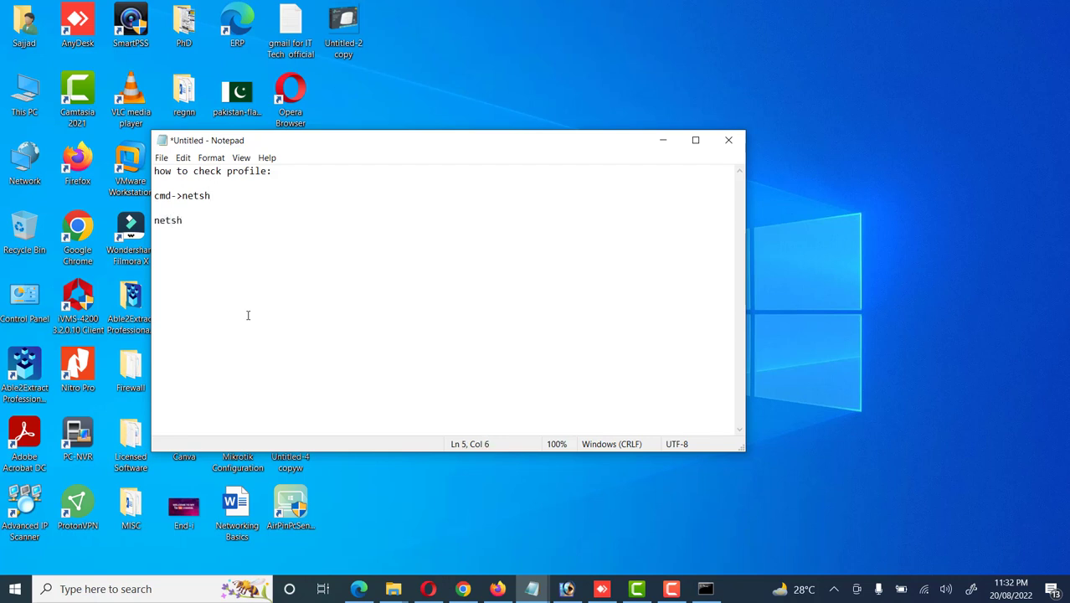
text(->)
key(BackSpace)
text(Wlan show profile)
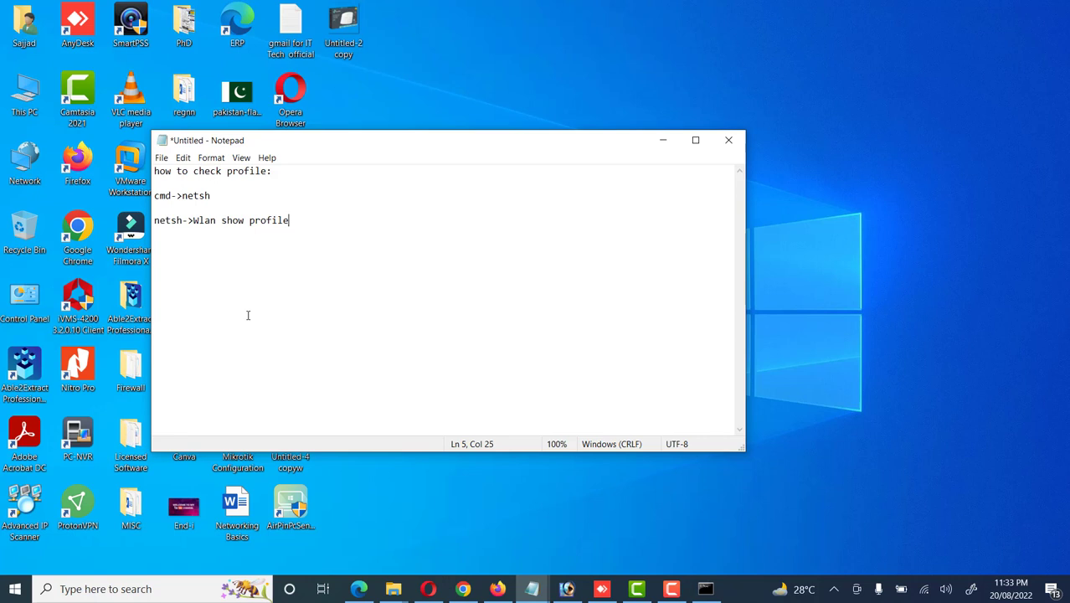
key(Return)
key(Return)
Write the heading 'how to check the Wifi Password/Key:' followed by 'wlan show profile Fiberlink key=clear'.
text(how to check the )
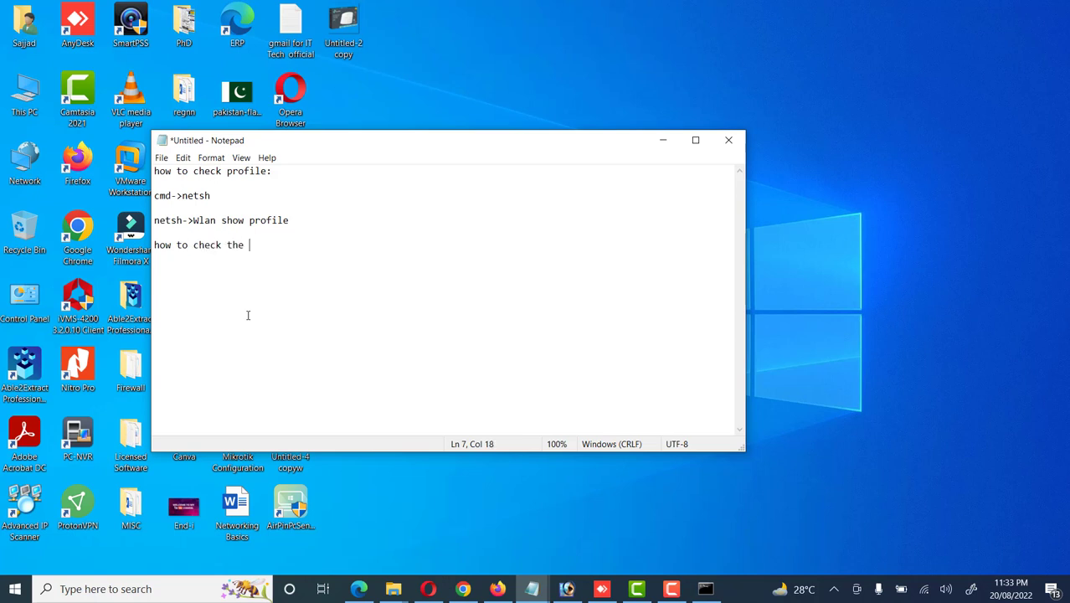
text(Wifi Password/Key:)
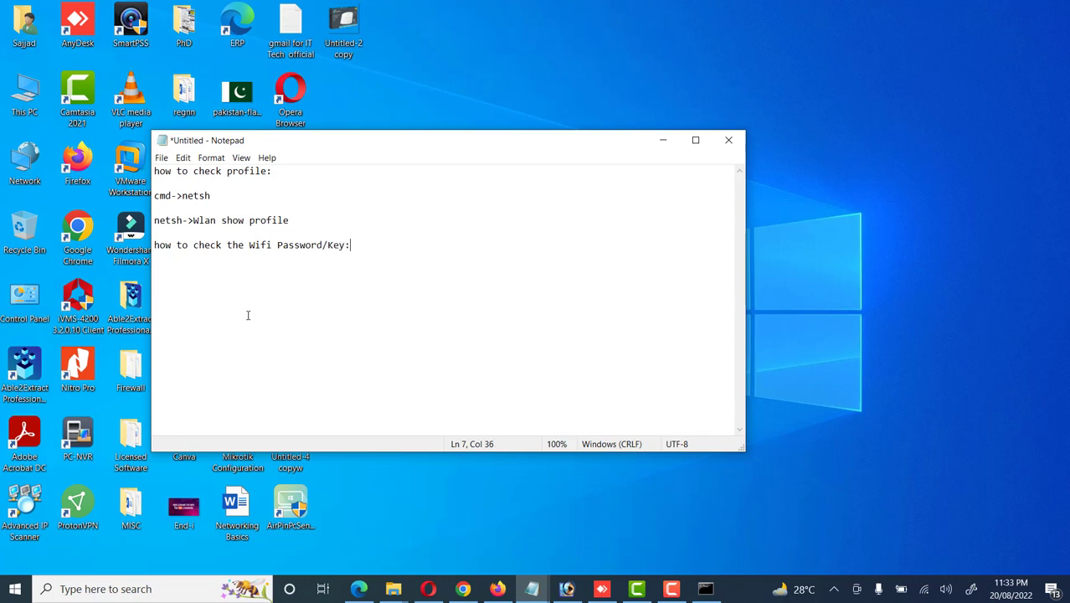
key(Return)
key(Return)
text(wlanshow)
key(BackSpace)
key(BackSpace)
key(BackSpace)
key(BackSpace)
key(BackSpace)
text(show profile)
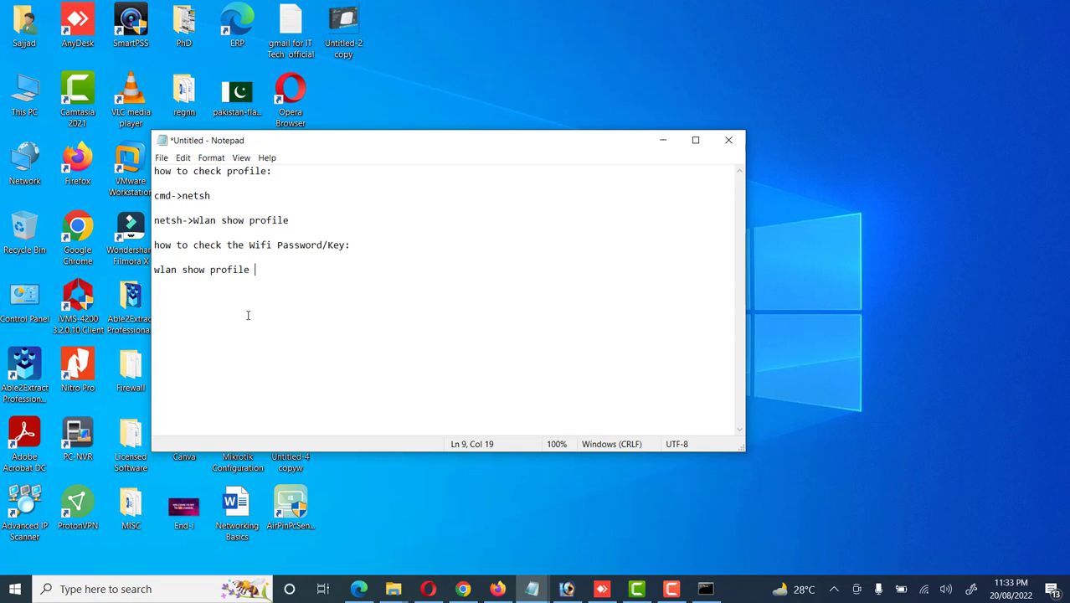
text(Fiberlink)
text(key=clear)
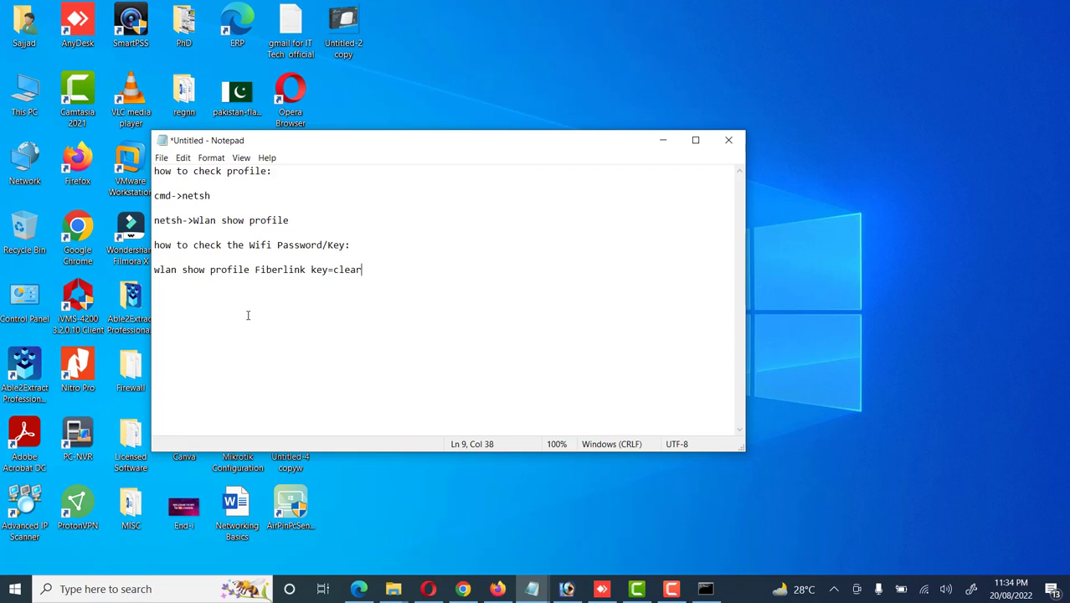
Underline the password heading and the profile heading with rows of dashes.
click(161, 252)
text(-----------------------------------)
click(160, 179)
text(---------------------)
Insert two extra blank lines before the Wi-Fi password section.
click(155, 238)
key(Return)
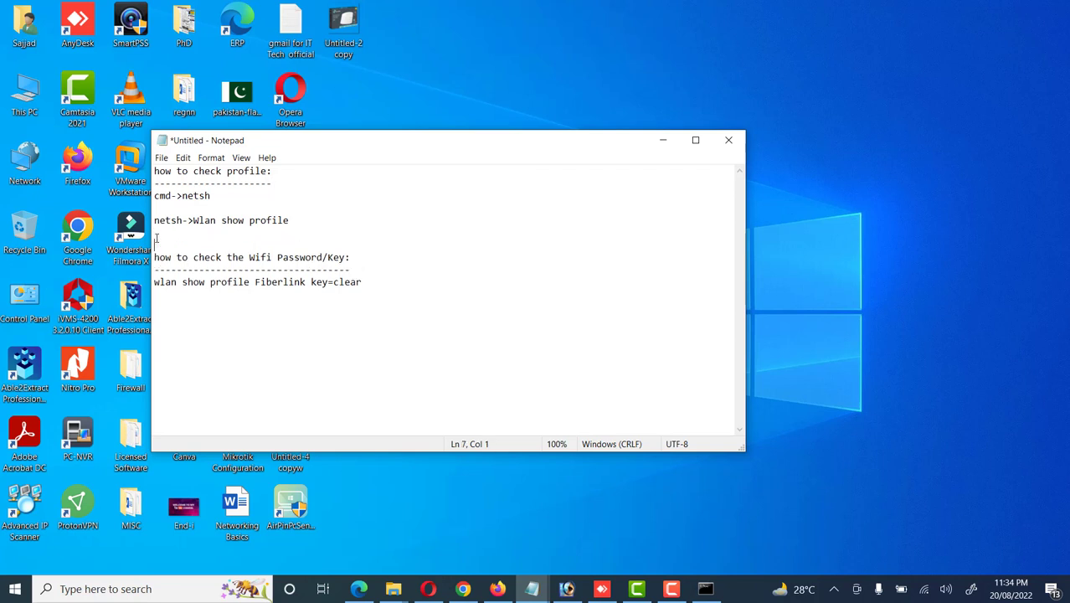
key(Return)
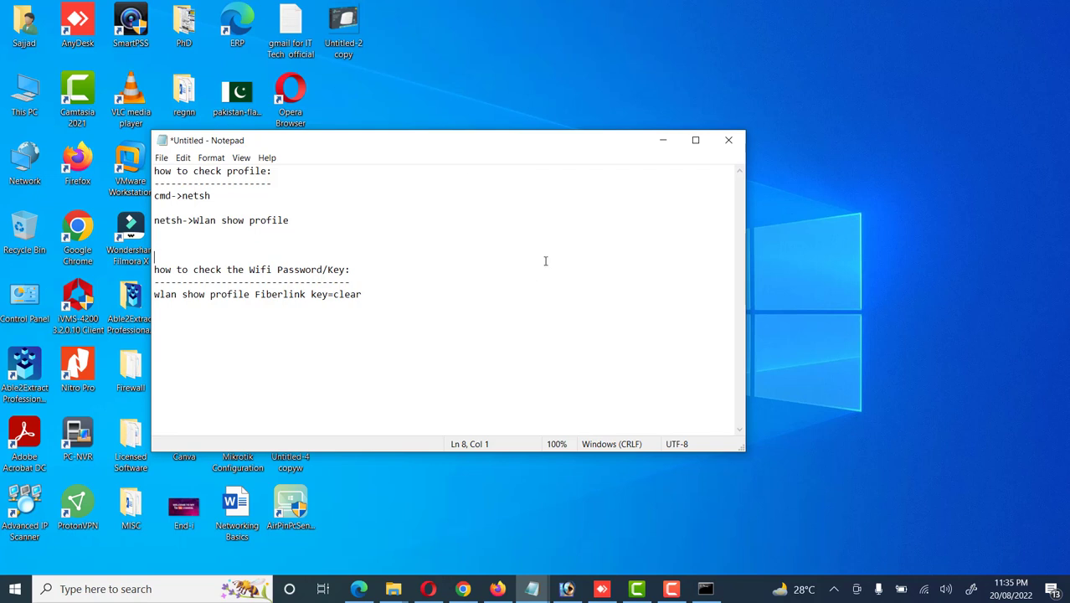
key(F10)
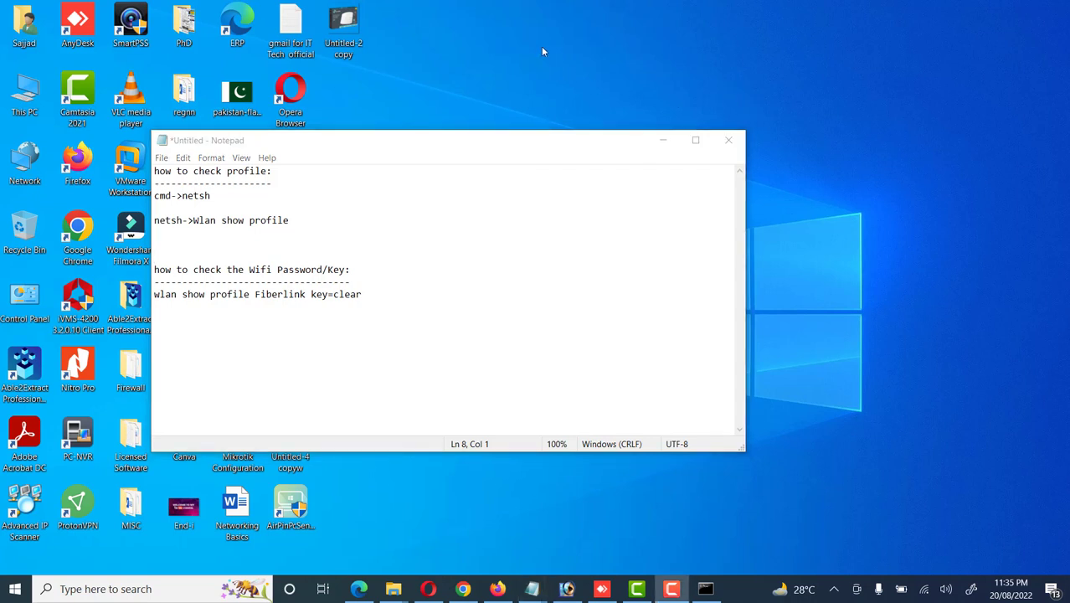